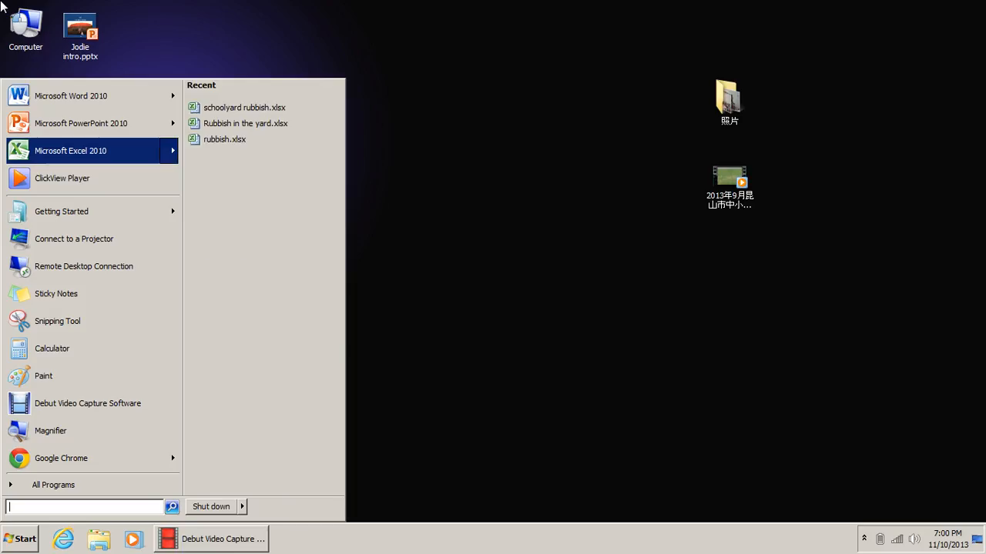
- In a new Microsoft Excel 2010 workbook, enter the row label "Year 7 Area" in A2 and widen column A to fit it
{"action": "key", "text": "Return"}
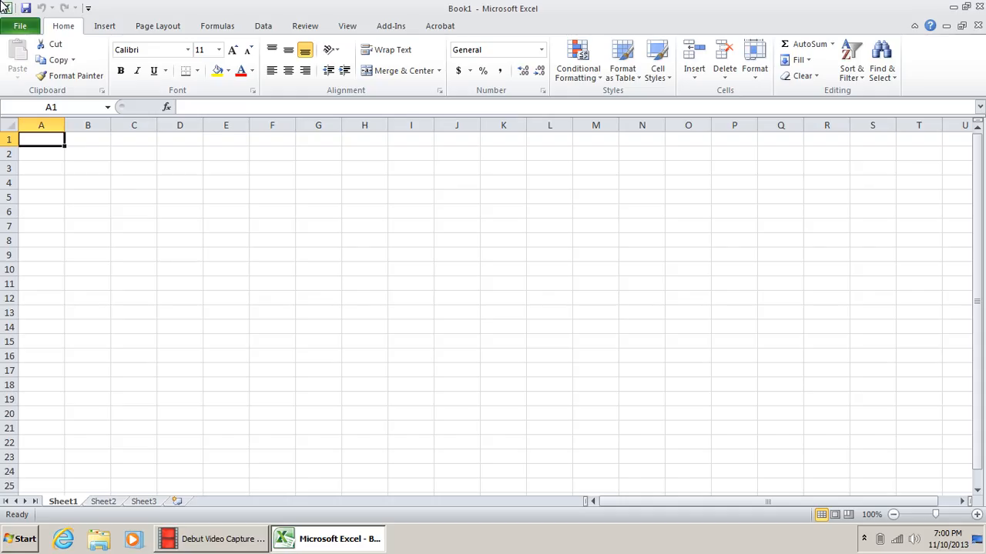
{"action": "key", "text": "Down"}
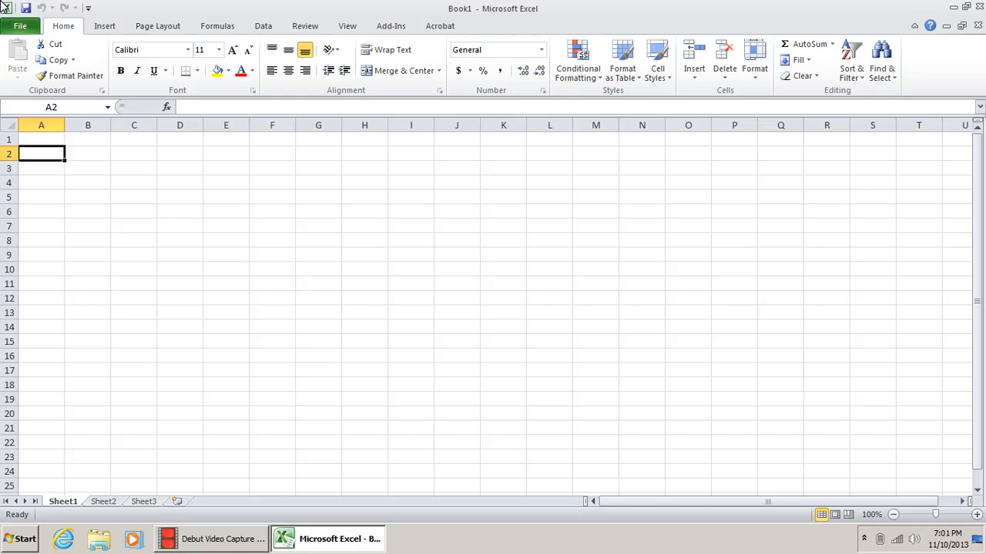
{"action": "type", "text": "Year "}
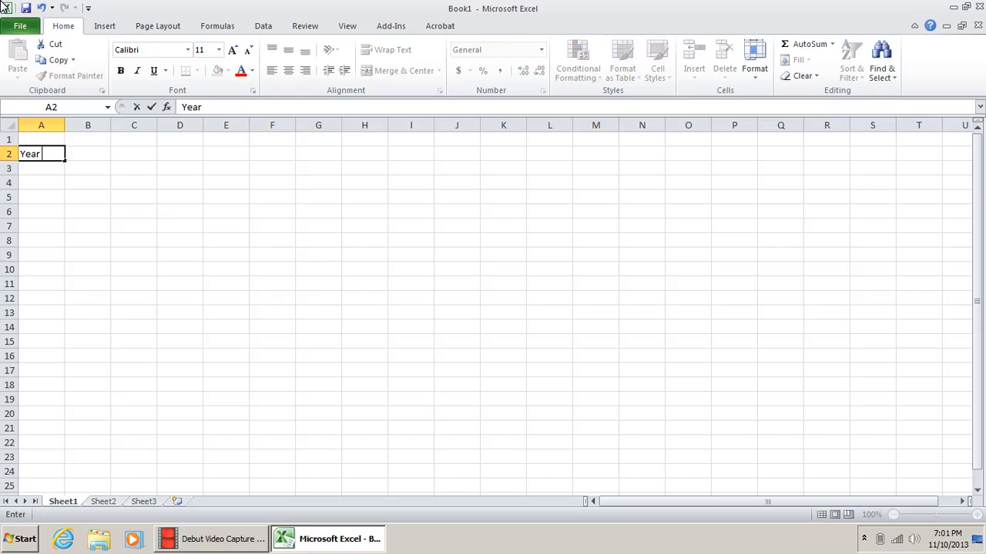
{"action": "type", "text": "7 Area"}
{"action": "key", "text": "Up"}
{"action": "key", "text": "Right"}
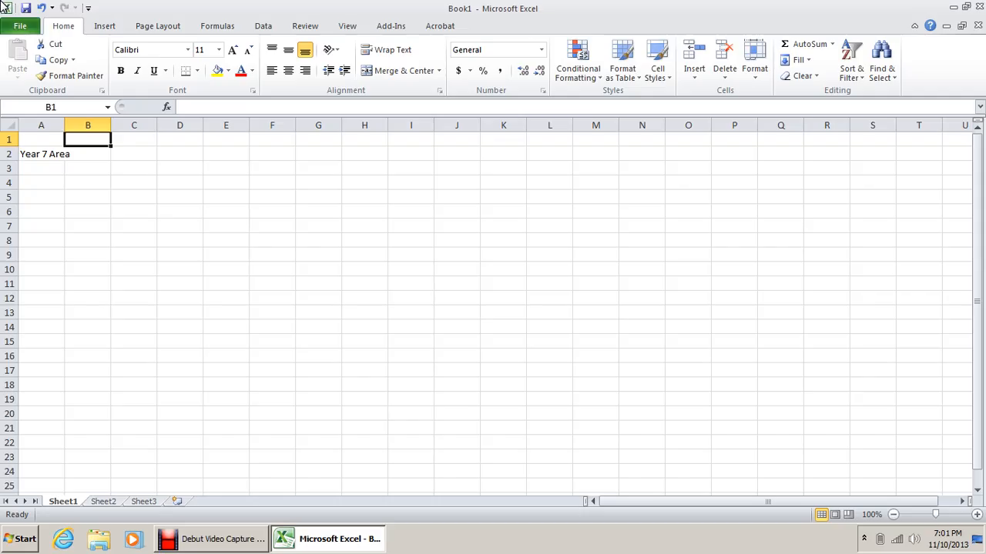
{"action": "left_click_drag", "start_coordinate": [65, 125], "coordinate": [73, 126]}
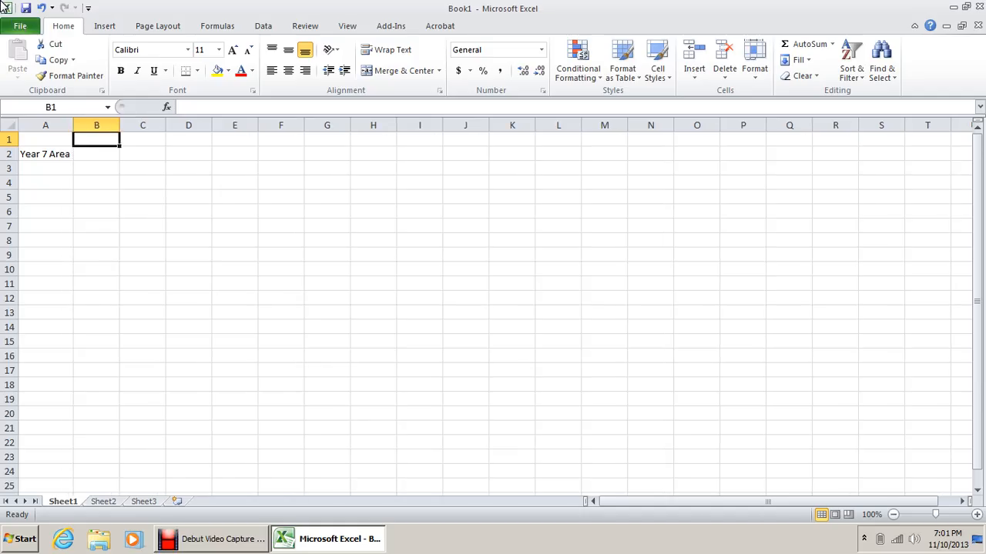
- Enter the column headings "Fruit peels" in B1 and "Other food scraps" in C1
{"action": "type", "text": "Fruit "}
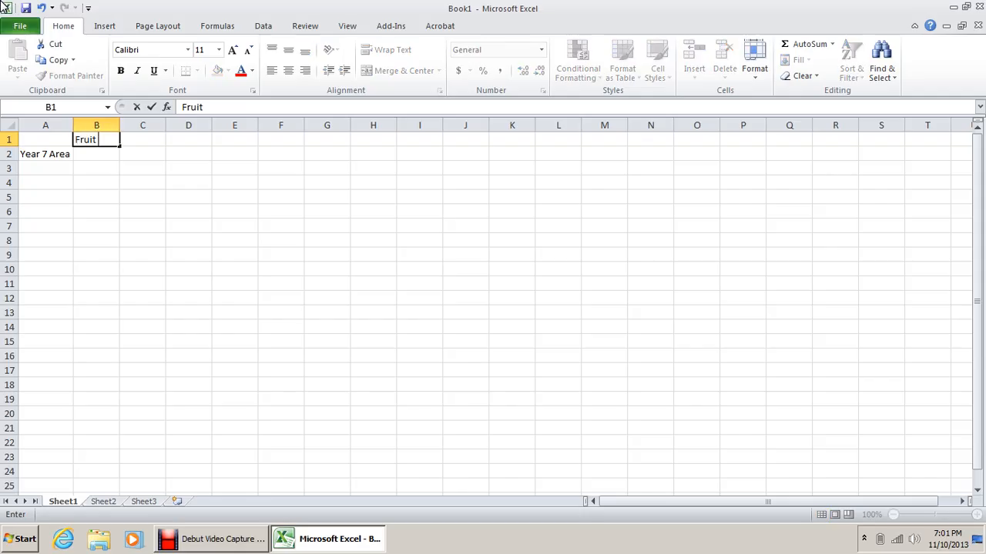
{"action": "type", "text": "peels"}
{"action": "key", "text": "Tab"}
{"action": "key", "text": "ctrl+space"}
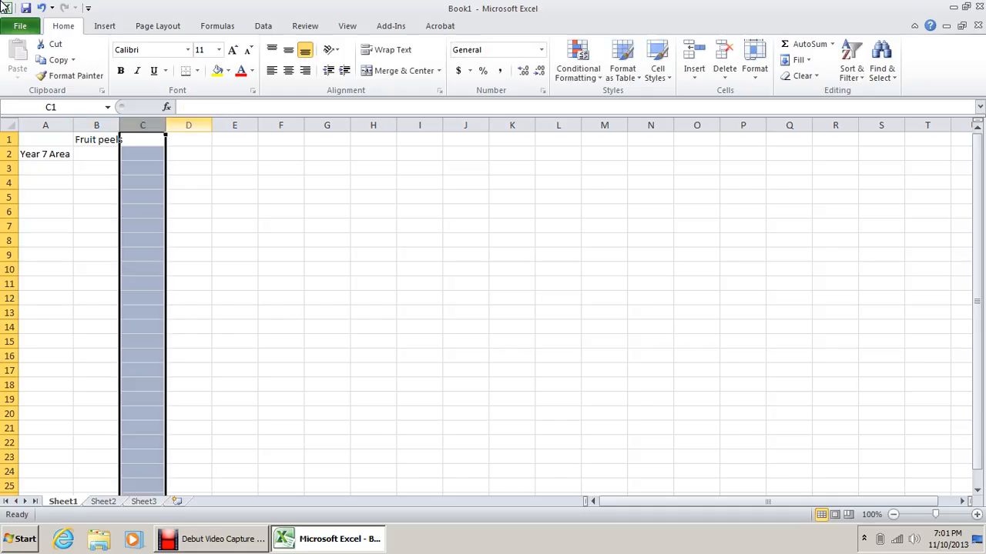
{"action": "left_click", "coordinate": [143, 139]}
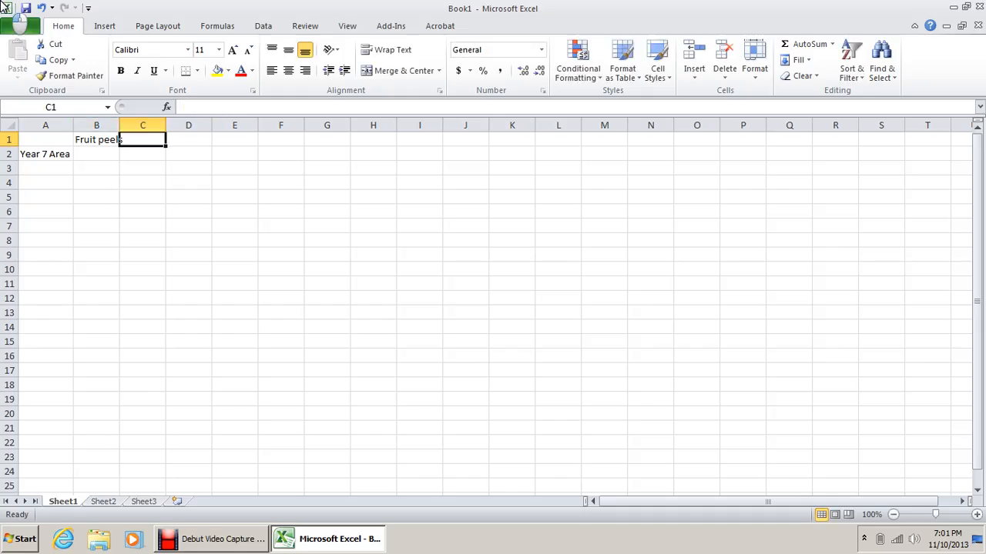
{"action": "type", "text": "Other "}
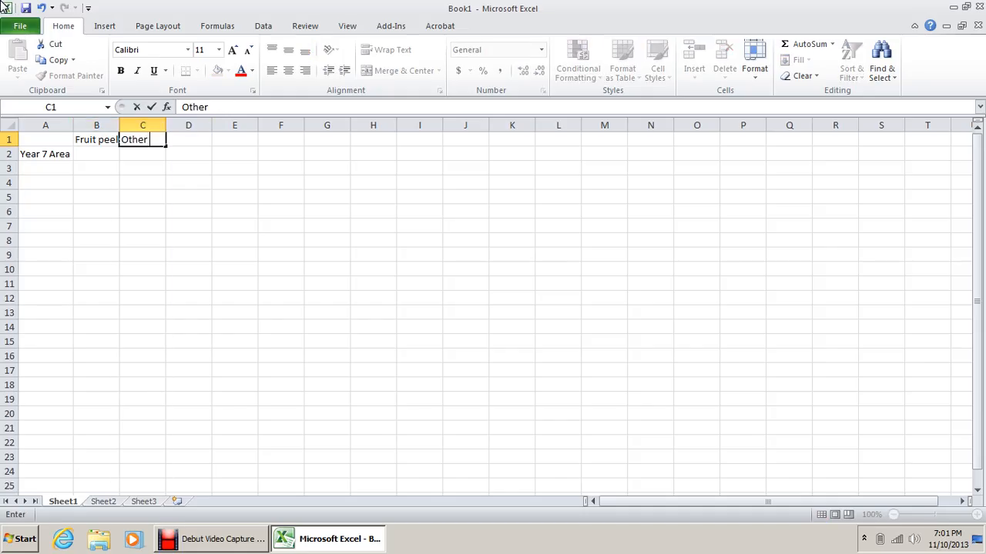
{"action": "type", "text": "food scraps"}
{"action": "left_click", "coordinate": [189, 168]}
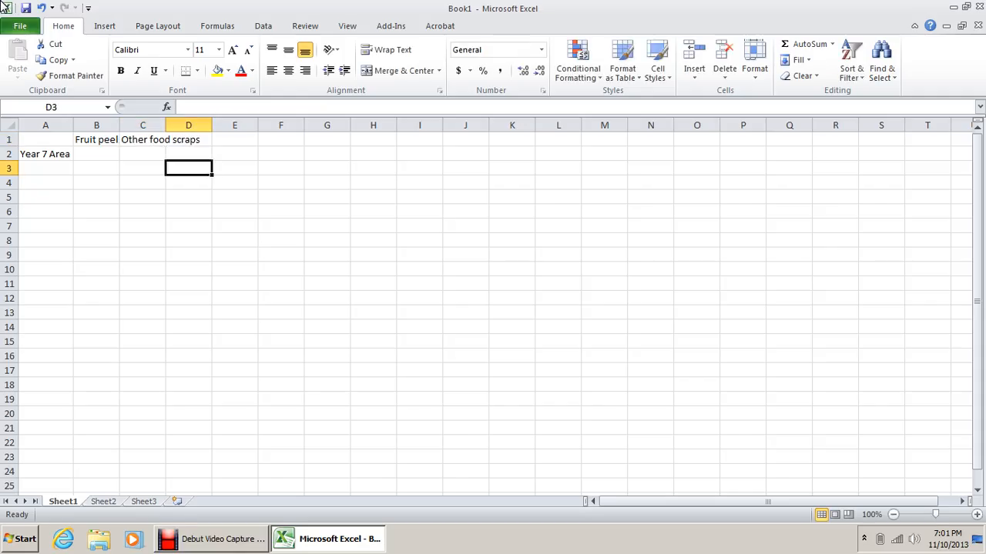
- Apply text wrapping to the whole of row 1 so the long headings fit in their columns
{"action": "left_click", "coordinate": [143, 139]}
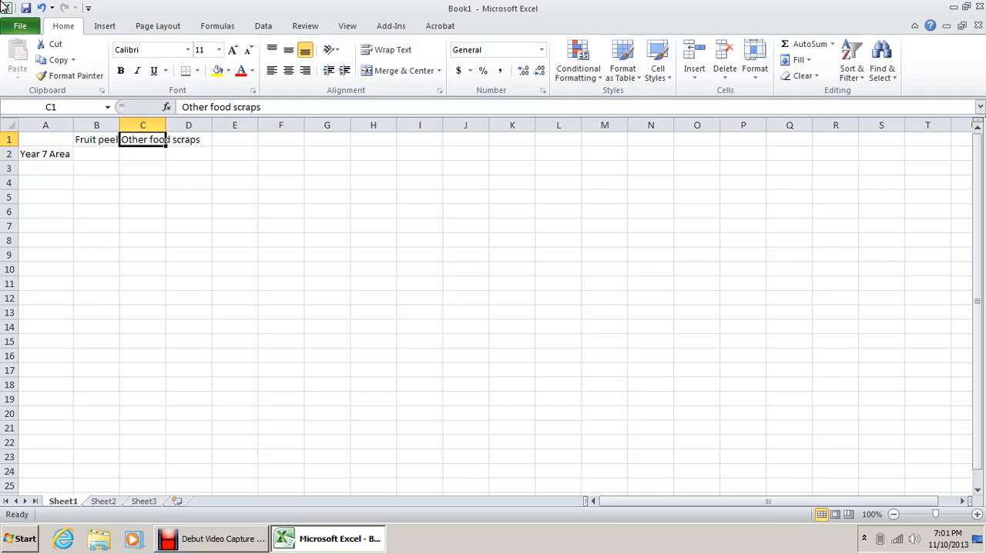
{"action": "left_click", "coordinate": [9, 139]}
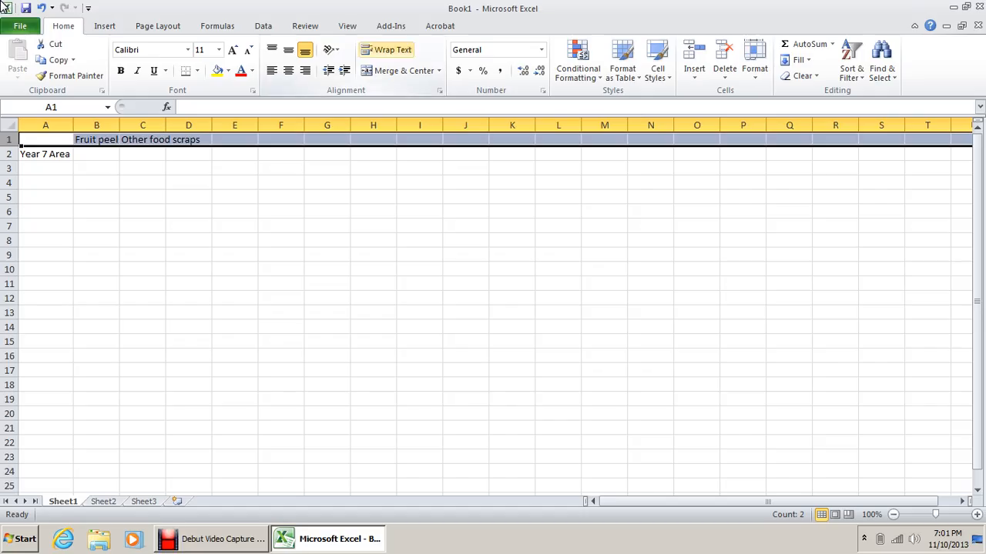
{"action": "left_click", "coordinate": [387, 49]}
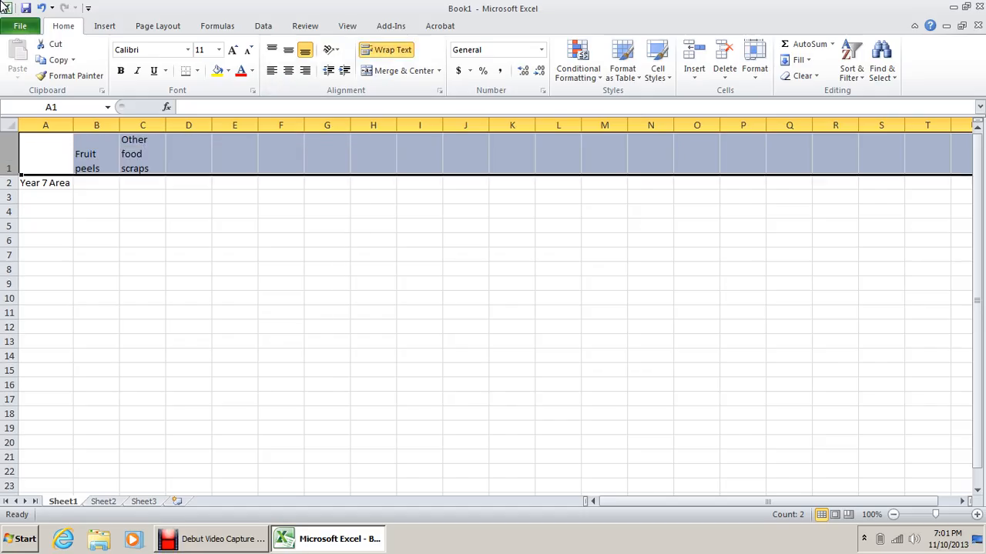
{"action": "left_click", "coordinate": [143, 154]}
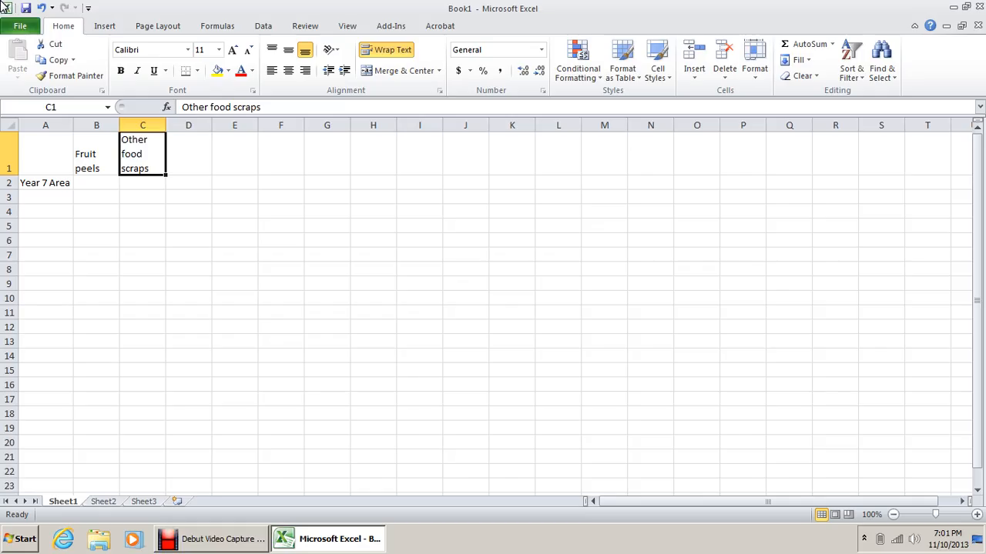
- Enter the heading "Wrappers from home" in D1 and widen column D so that no word is split
{"action": "key", "text": "Left"}
{"action": "key", "text": "Right"}
{"action": "key", "text": "Right"}
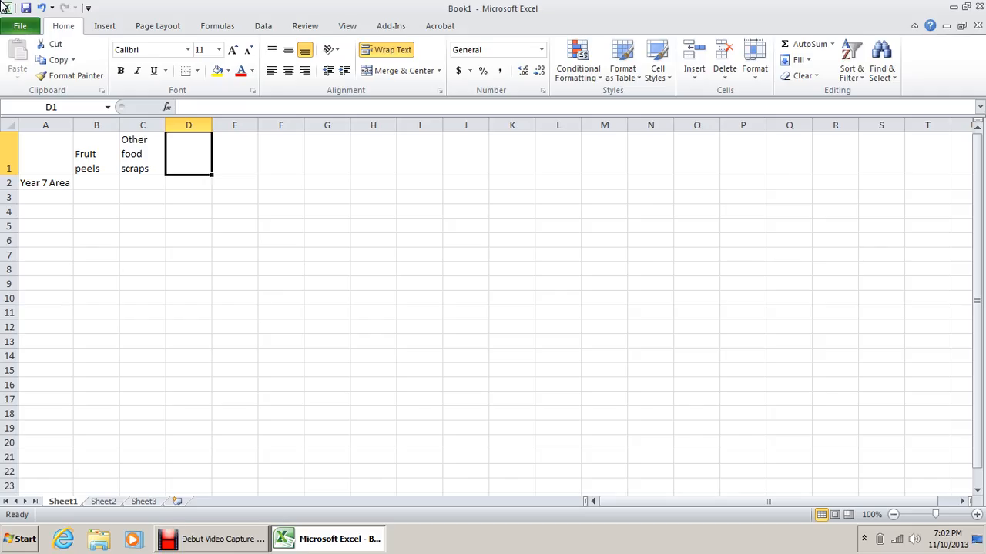
{"action": "type", "text": "Wra"}
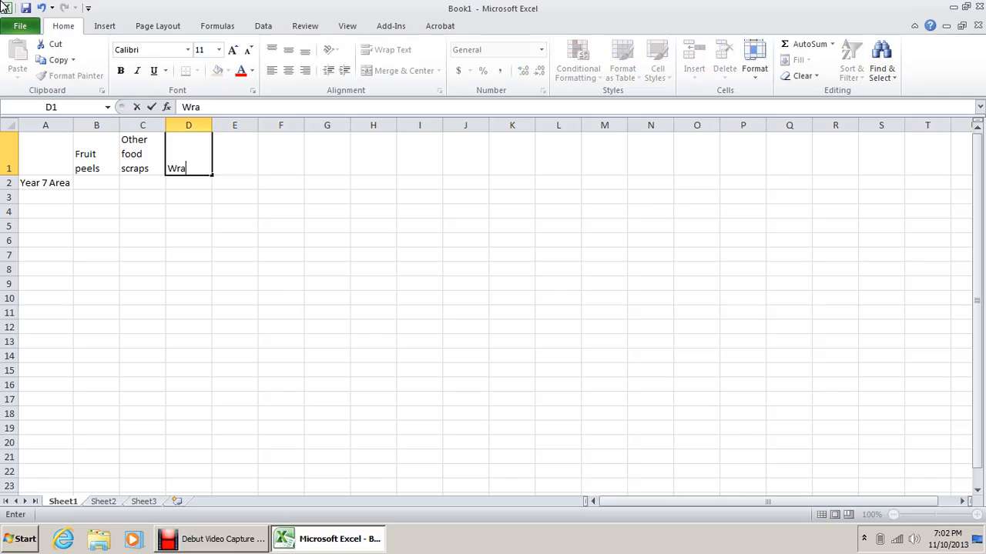
{"action": "type", "text": "ppers fro"}
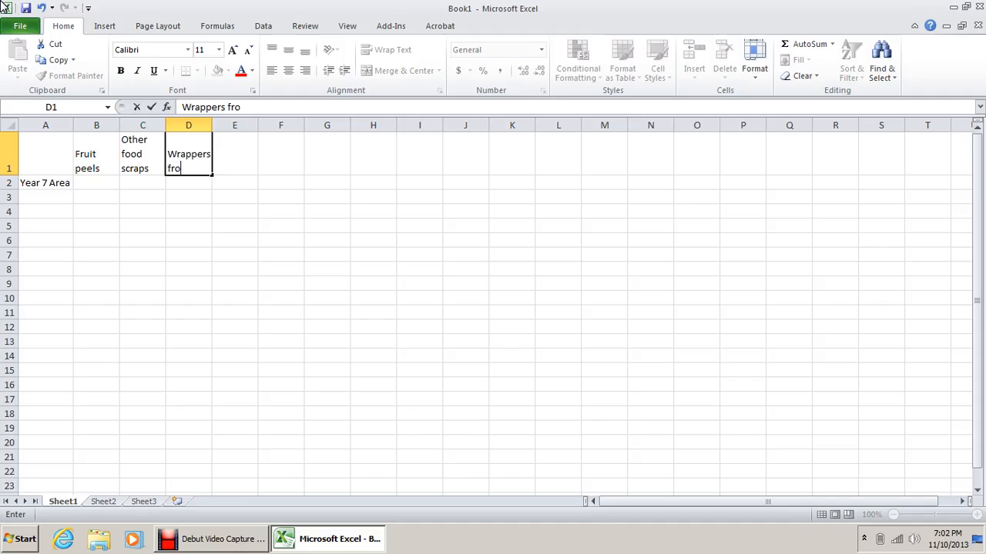
{"action": "type", "text": "m home"}
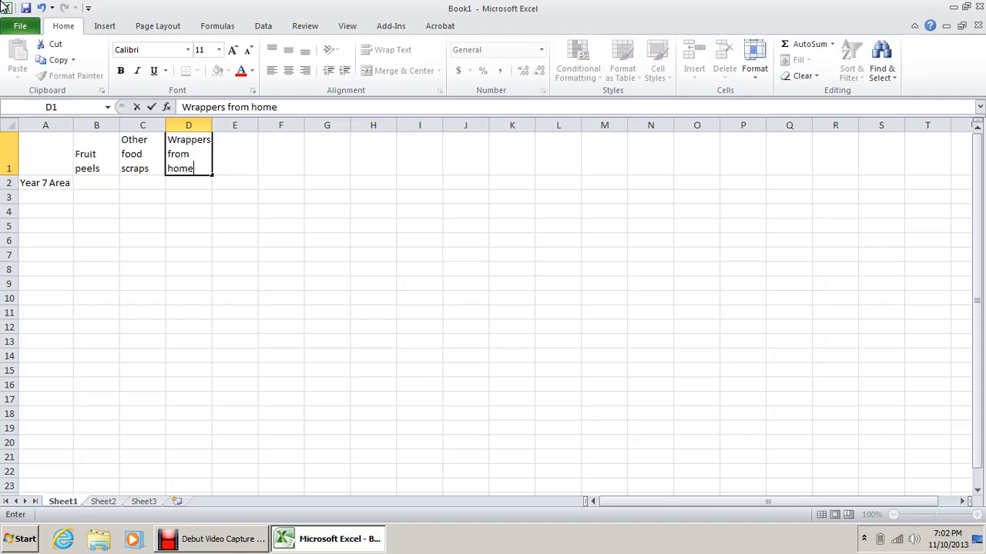
{"action": "key", "text": "Tab"}
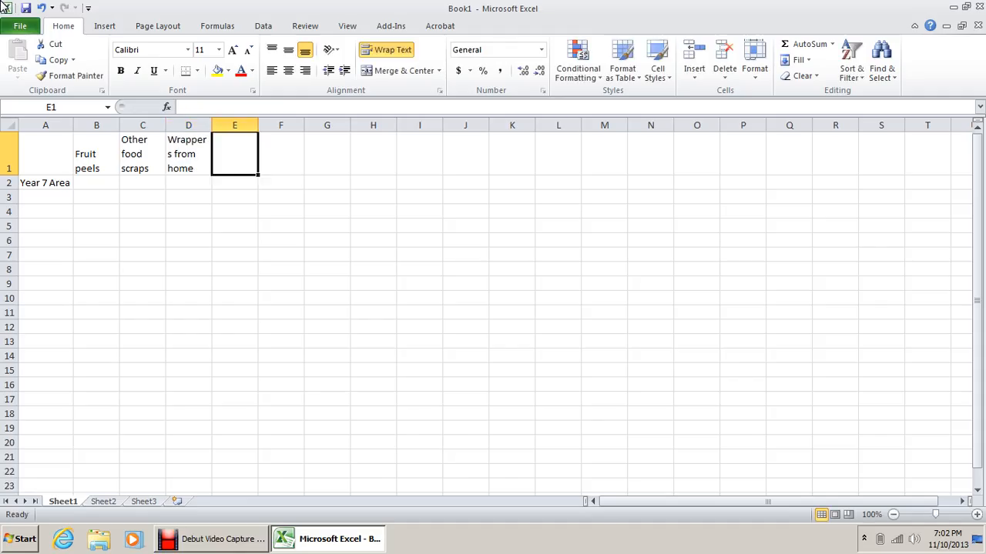
{"action": "left_click_drag", "start_coordinate": [212, 125], "coordinate": [219, 124]}
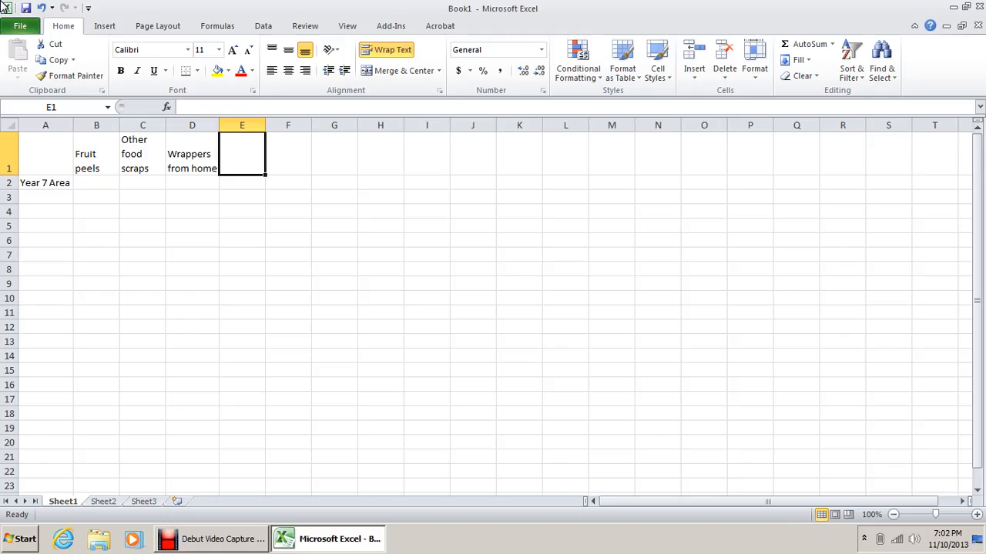
- Enter the heading "Wrappers from the canteen" in E1 and widen column E so that no word is split
{"action": "type", "text": "Wrappe"}
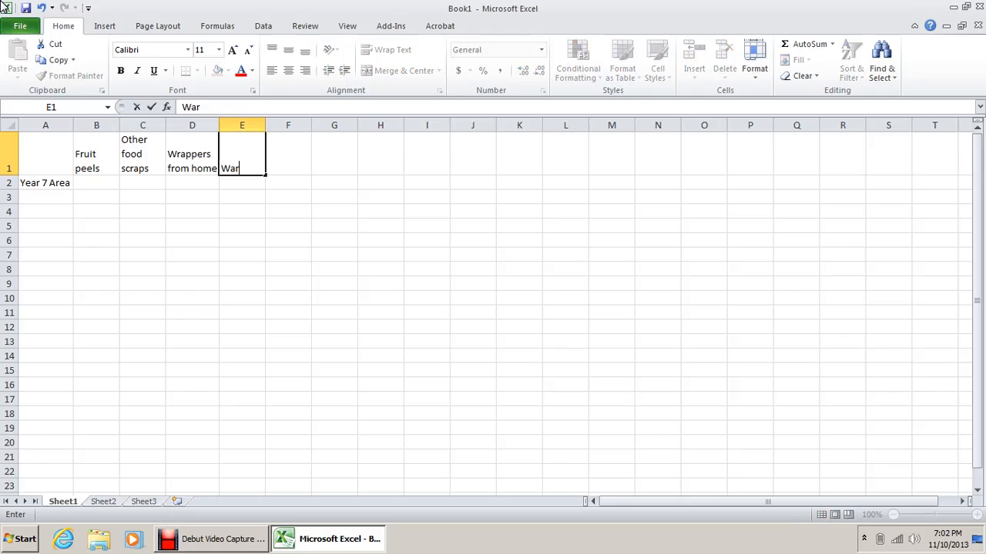
{"action": "type", "text": "rs"}
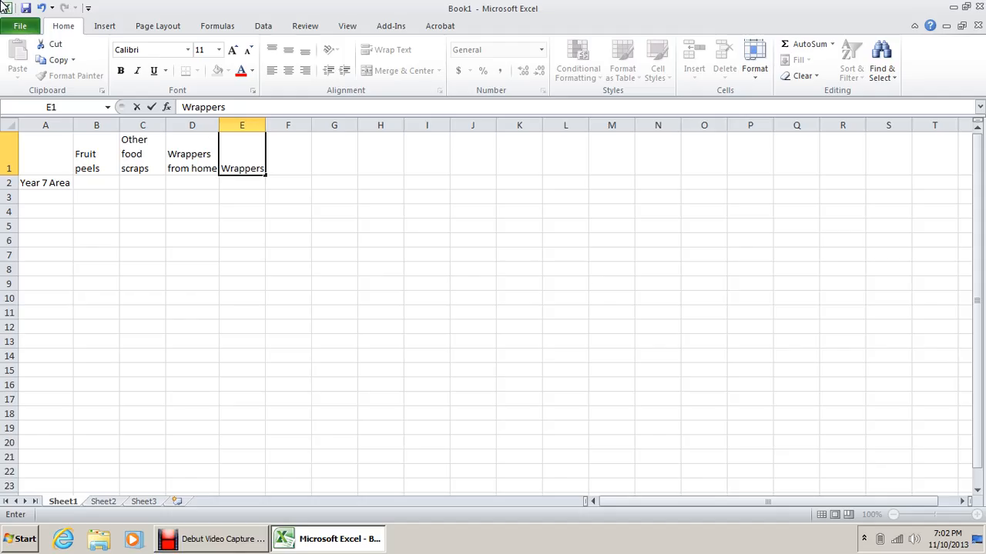
{"action": "type", "text": " from the cant"}
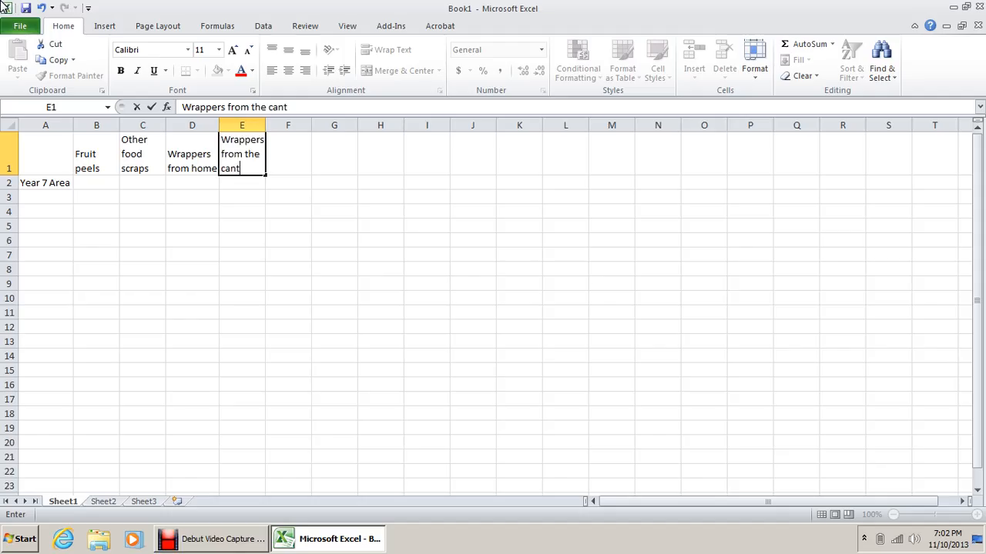
{"action": "type", "text": "een"}
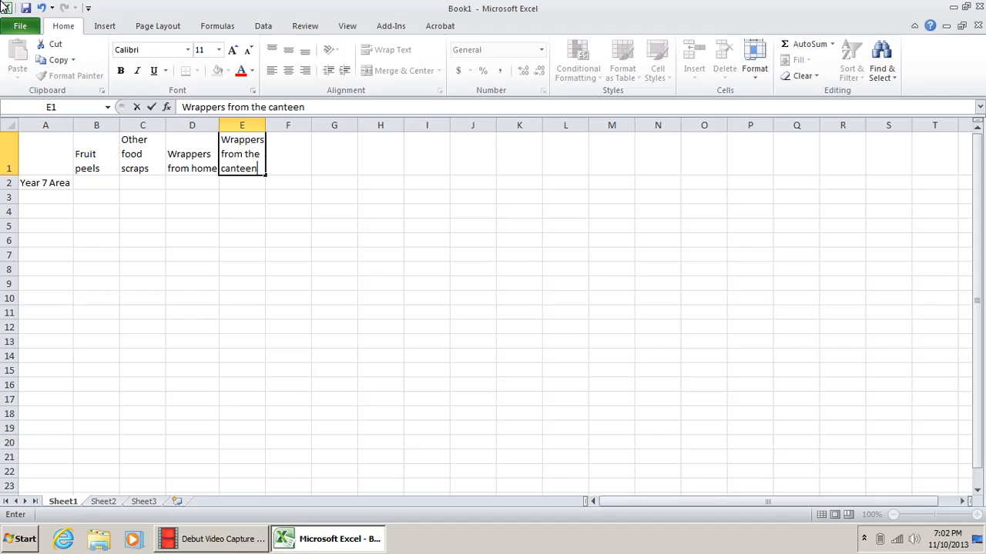
{"action": "left_click", "coordinate": [288, 184]}
{"action": "left_click", "coordinate": [242, 162]}
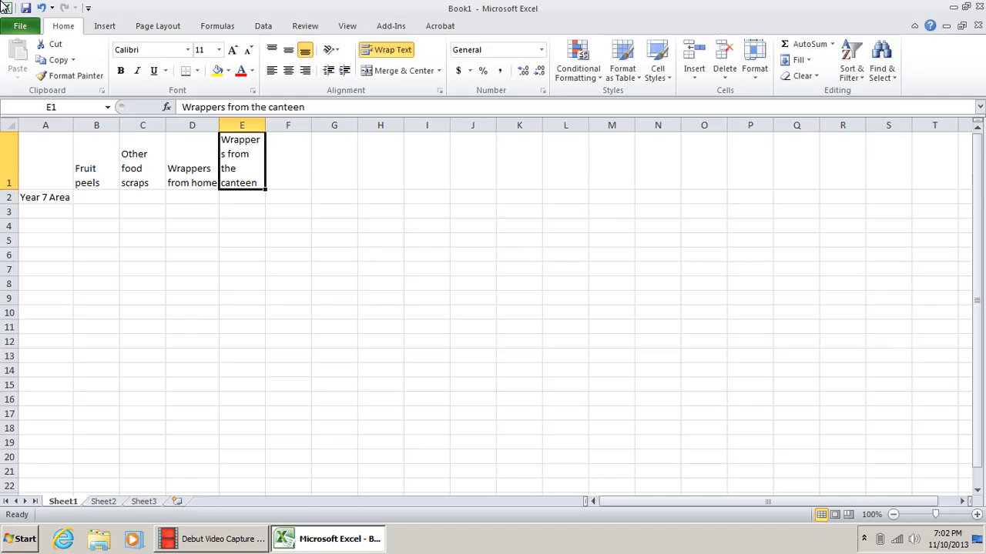
{"action": "left_click_drag", "start_coordinate": [265, 125], "coordinate": [269, 125]}
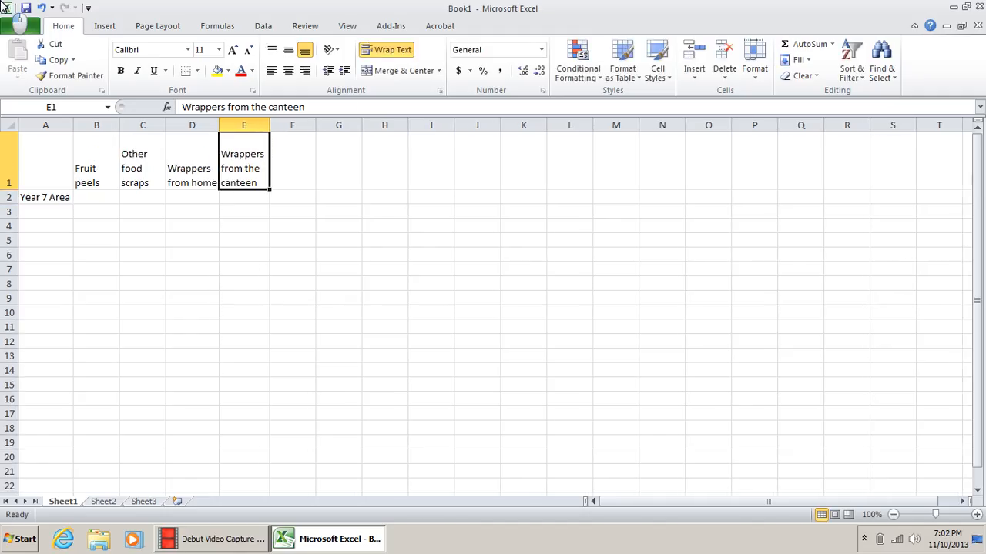
{"action": "key", "text": "Return"}
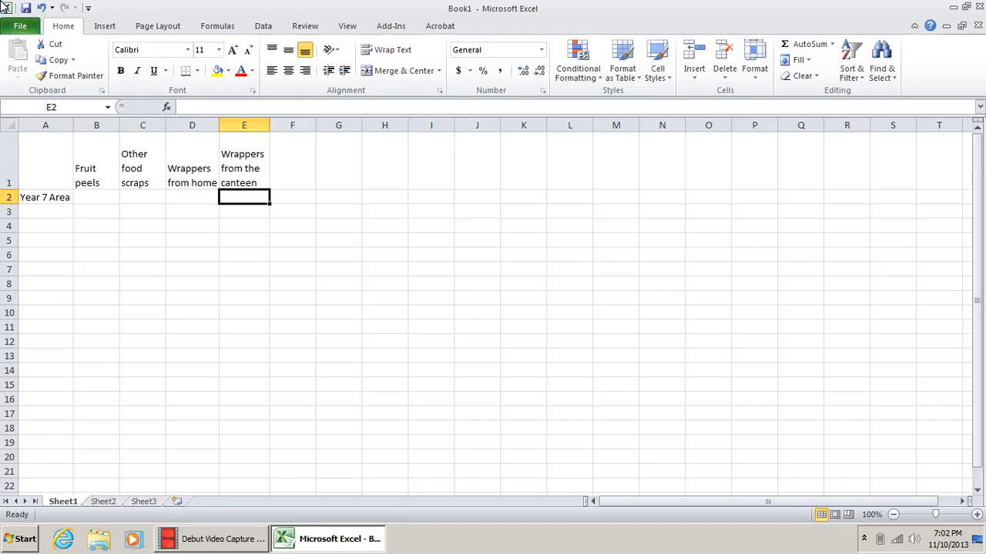
- Save the workbook in the Documents library under the name "Schoolyard rubbish"
{"action": "key", "text": "ctrl+s"}
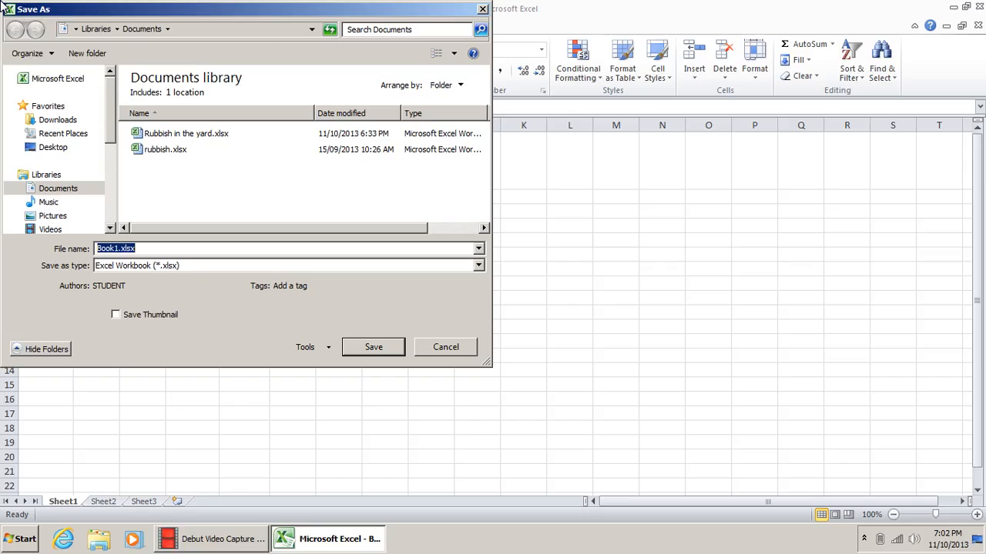
{"action": "type", "text": "Schoolyard rubbish"}
{"action": "key", "text": "Return"}
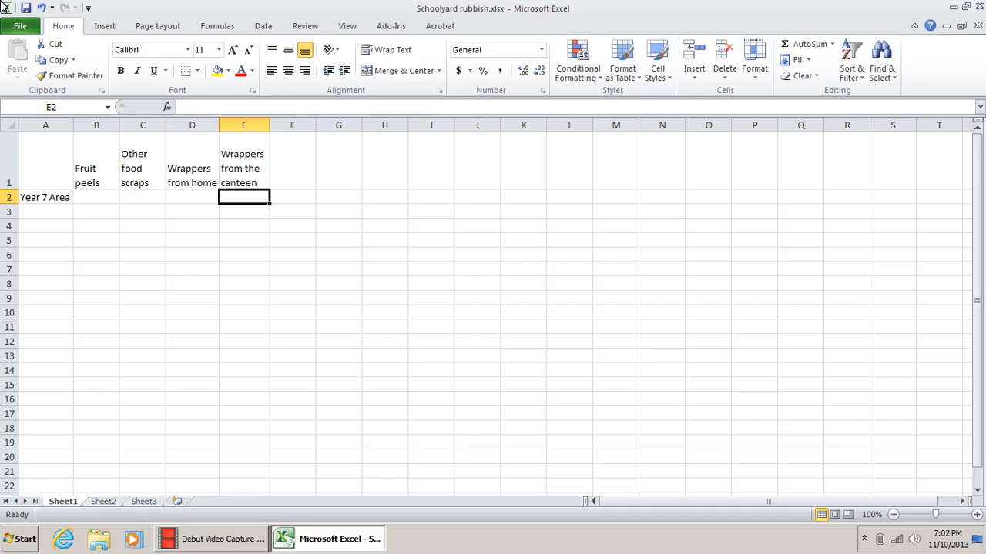
- Enter the Year 7 Area amounts in row 2: 12 fruit peels, 14 other food scraps, 18 wrappers from home and 22 wrappers from the canteen
{"action": "key", "text": "Left"}
{"action": "key", "text": "Left"}
{"action": "key", "text": "Left"}
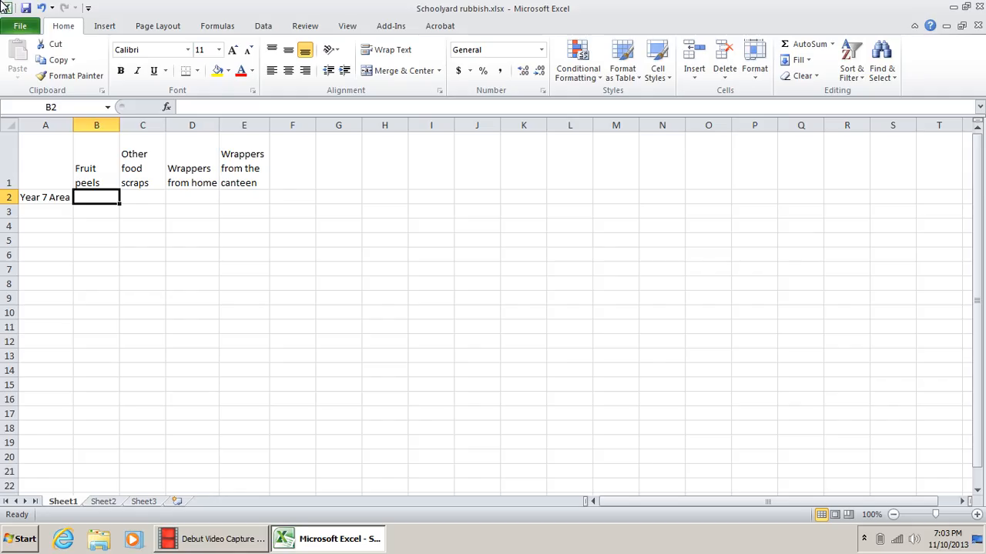
{"action": "type", "text": "12"}
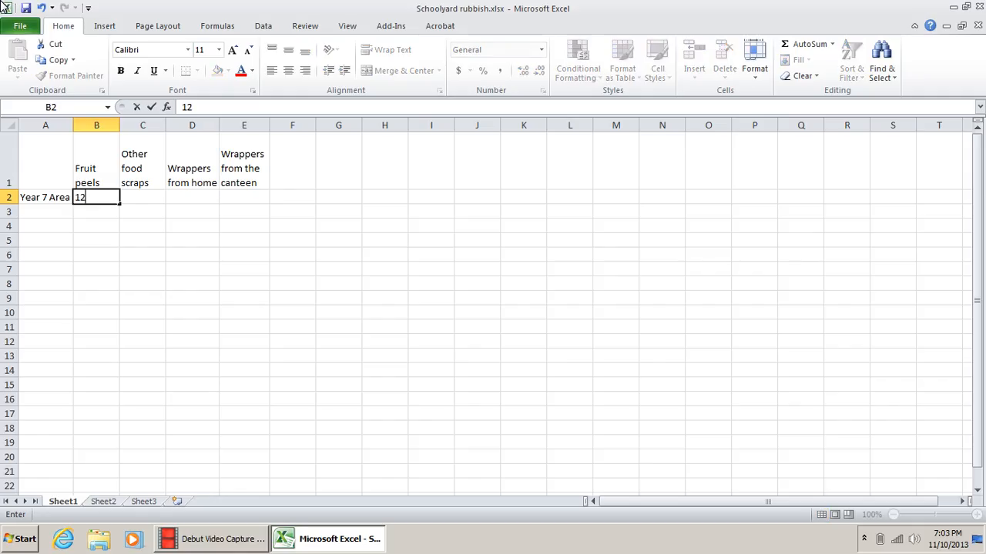
{"action": "key", "text": "Tab"}
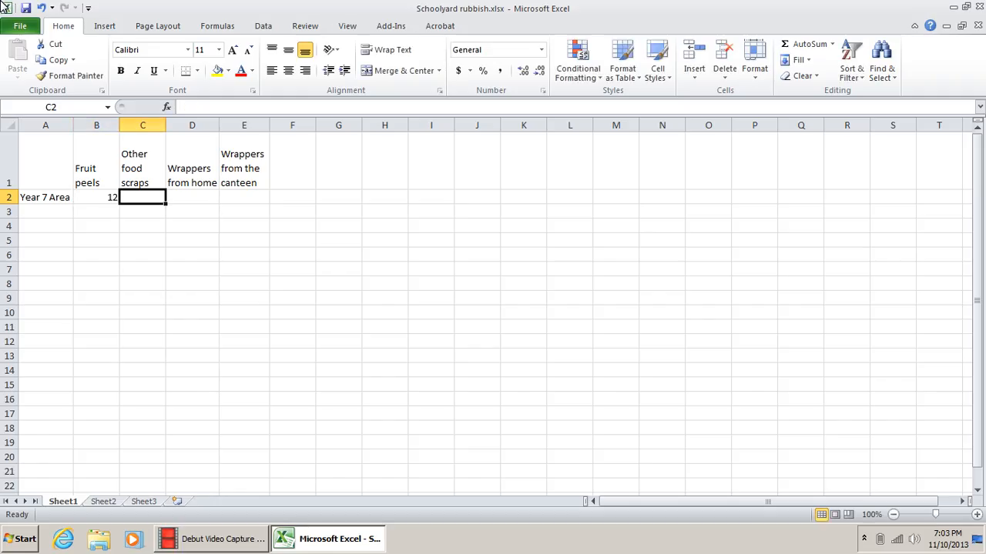
{"action": "type", "text": "14"}
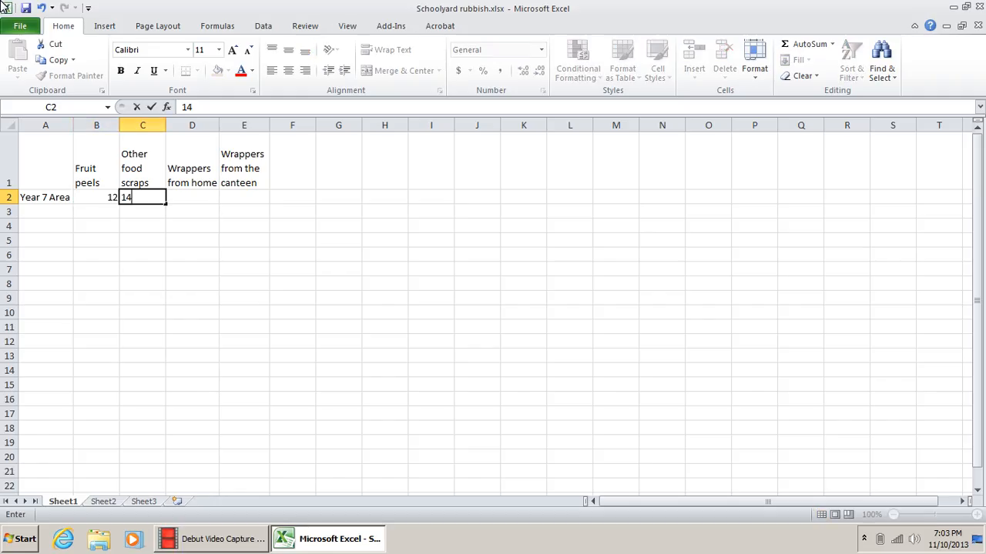
{"action": "key", "text": "Tab"}
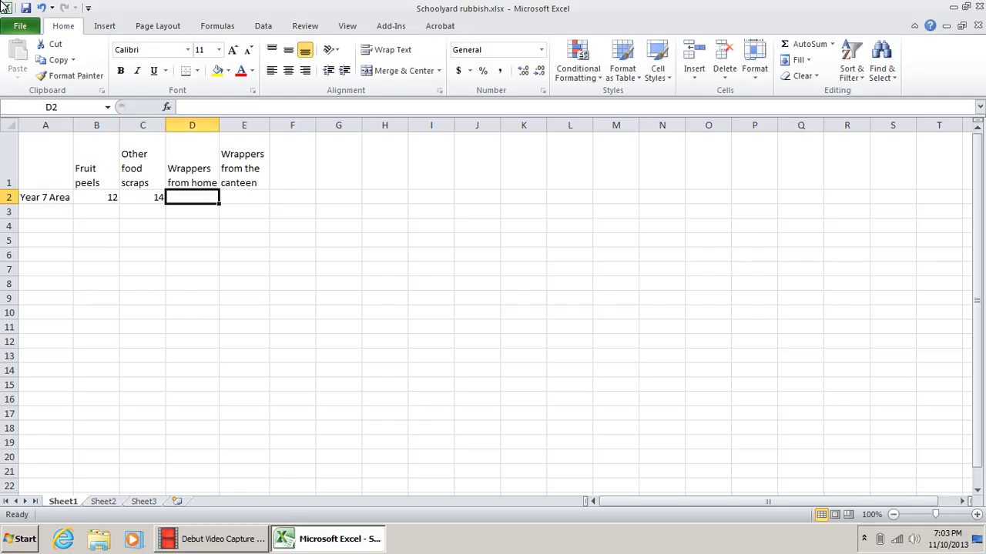
{"action": "type", "text": "18"}
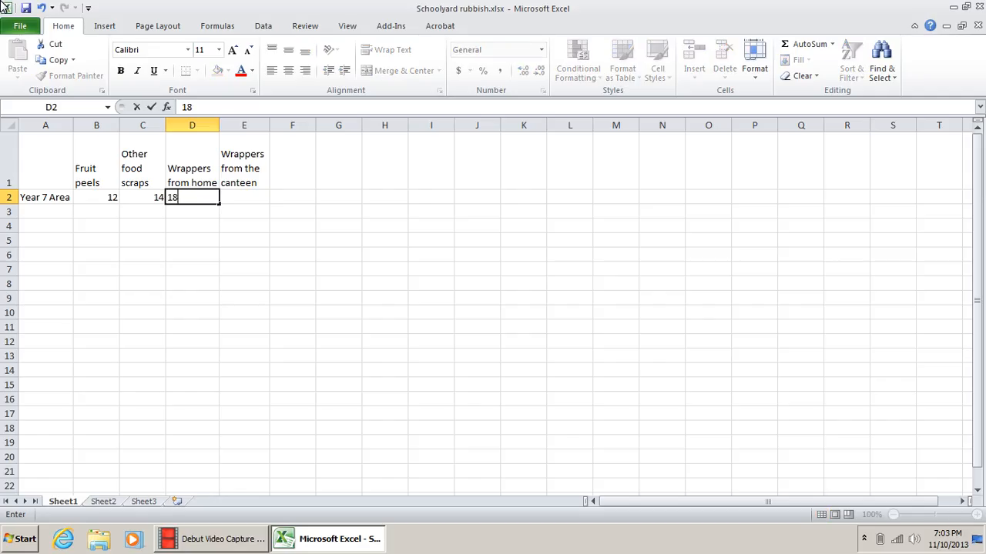
{"action": "key", "text": "Tab"}
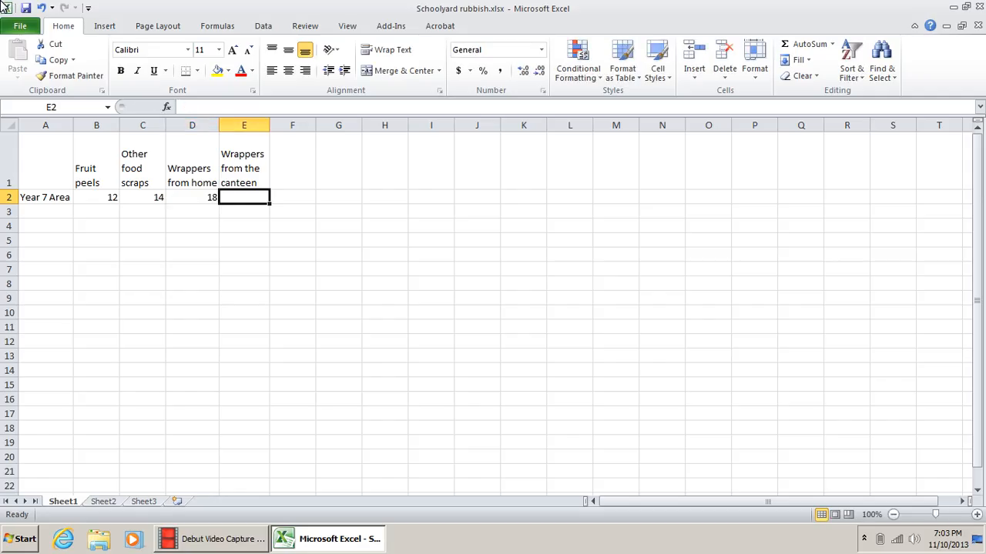
{"action": "type", "text": "22"}
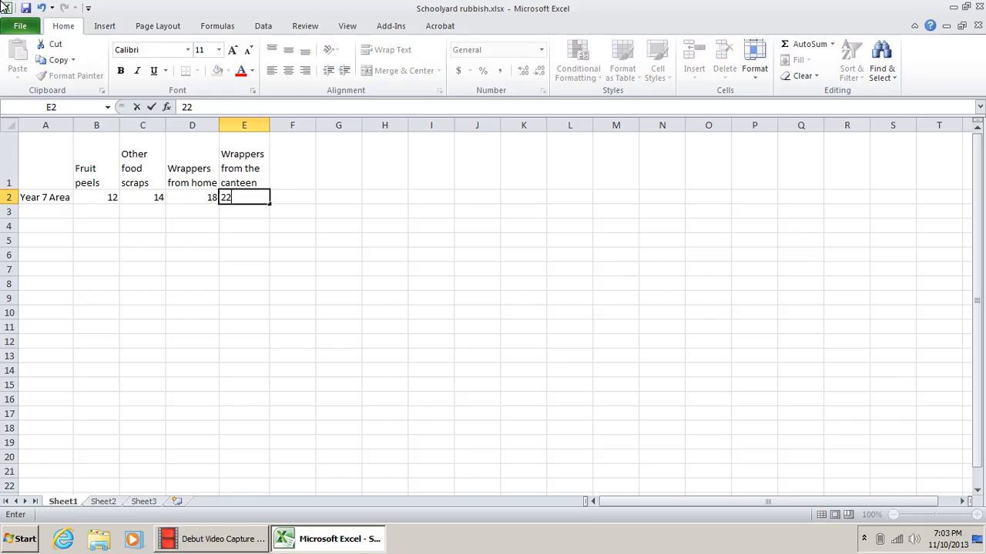
{"action": "key", "text": "Right"}
{"action": "key", "text": "Down"}
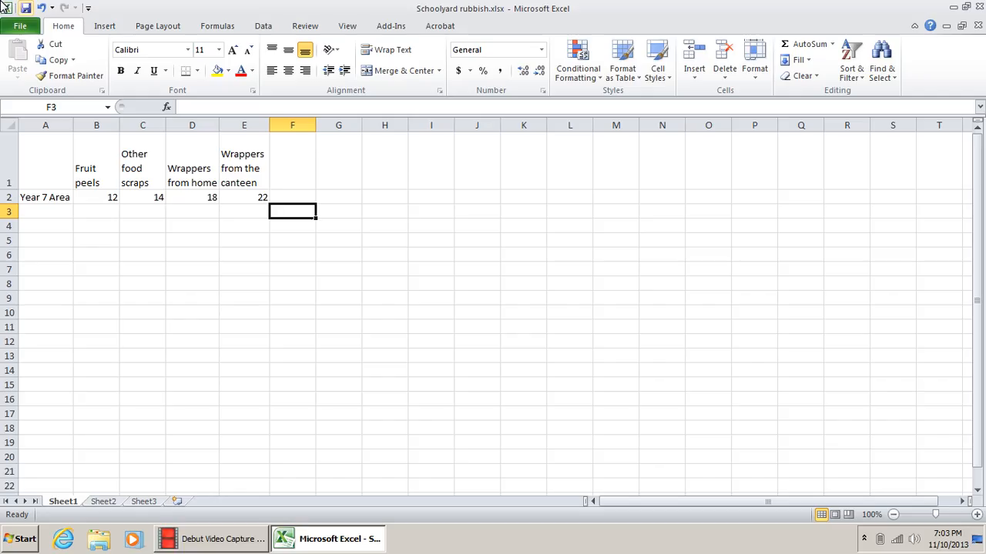
{"action": "key", "text": "Right"}
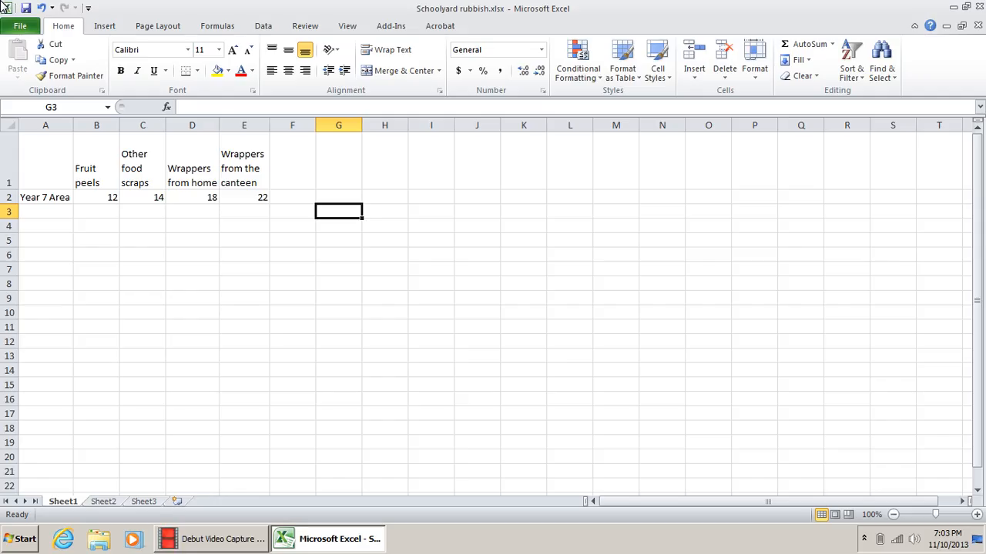
- Insert a 2-D clustered column chart from the headings and amounts in A1:E2
{"action": "left_click_drag", "start_coordinate": [46, 162], "coordinate": [244, 197]}
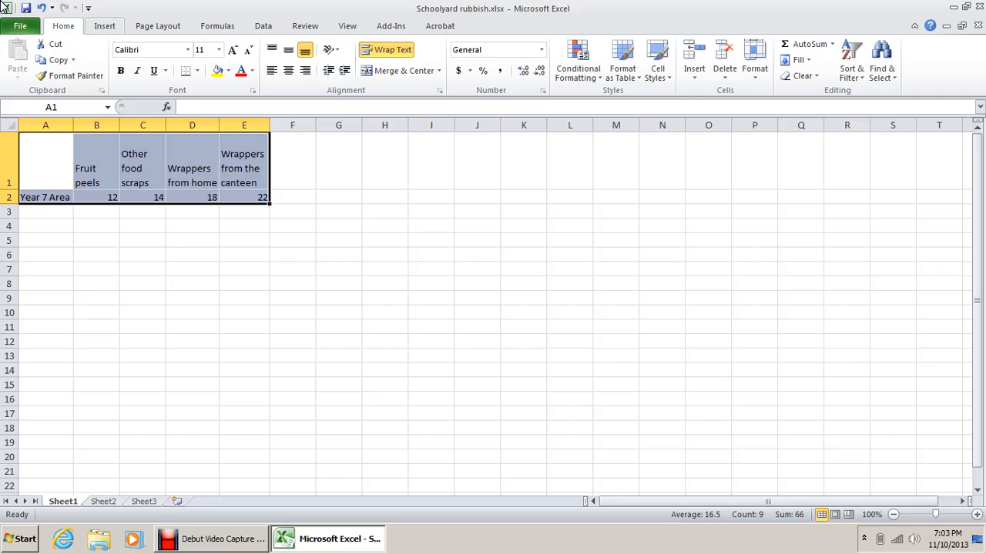
{"action": "left_click", "coordinate": [105, 25]}
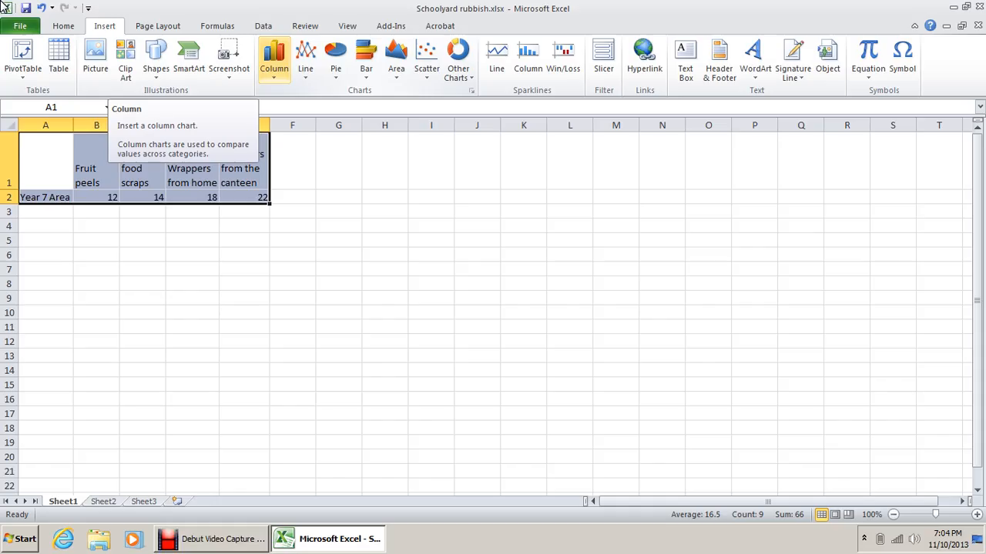
{"action": "left_click", "coordinate": [273, 61]}
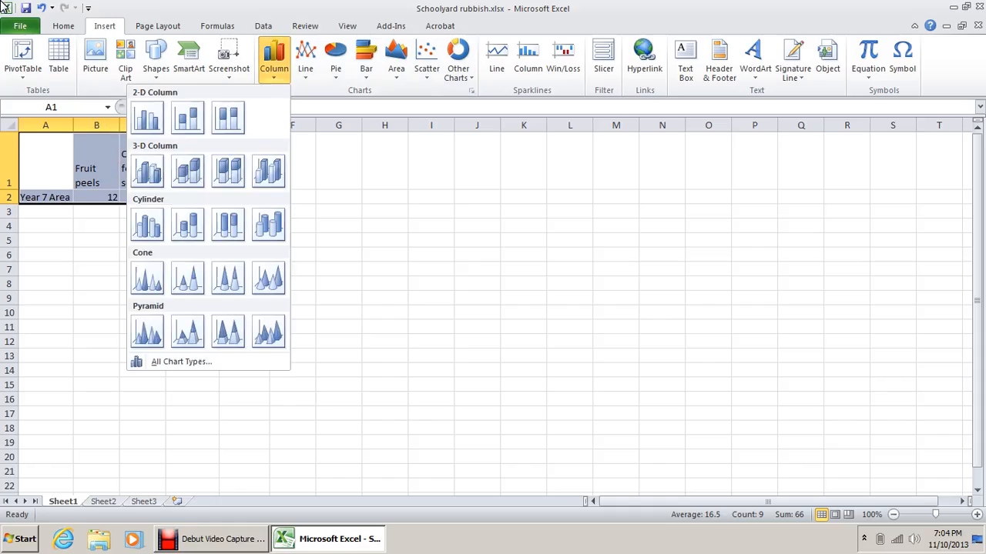
{"action": "left_click", "coordinate": [148, 117]}
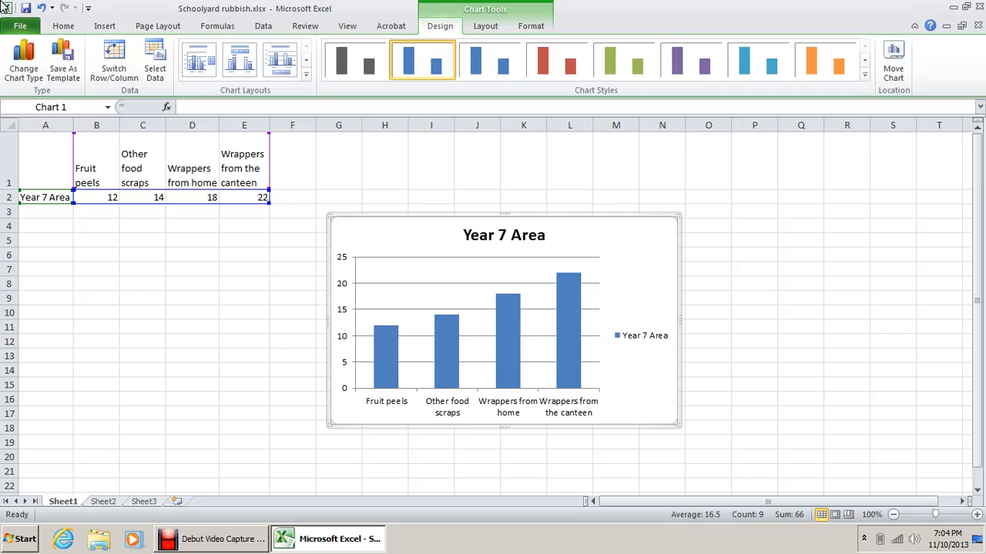
{"action": "left_click", "coordinate": [504, 235]}
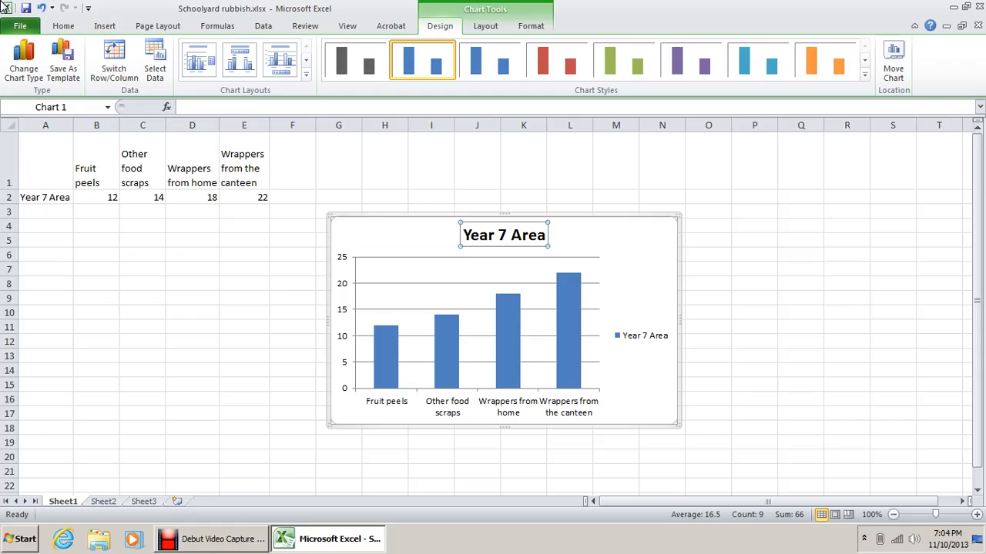
{"action": "key", "text": "Escape"}
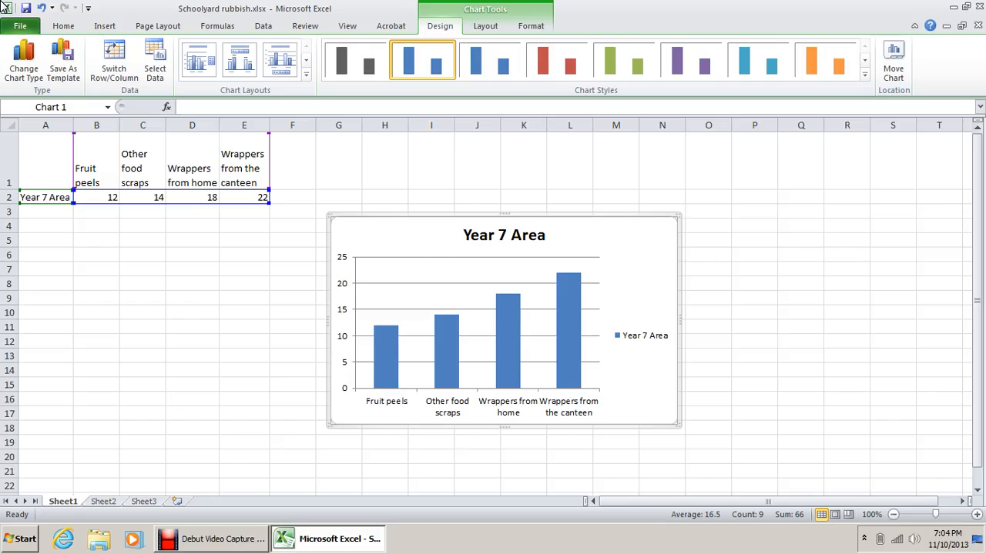
{"action": "key", "text": "Escape"}
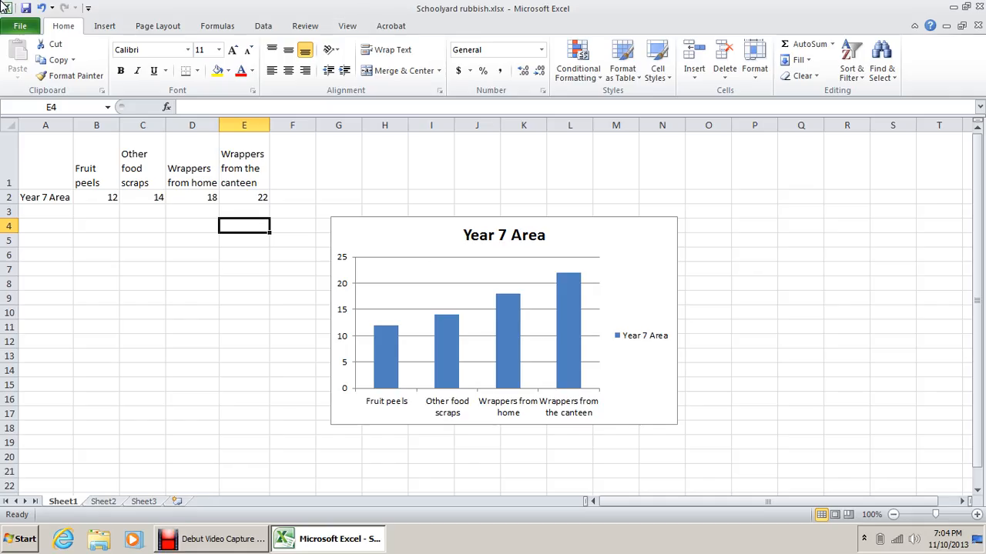
- Apply the chart layout with a chart title, both axis titles and a legend, and enlarge the chart down to about row 21
{"action": "left_click", "coordinate": [601, 270]}
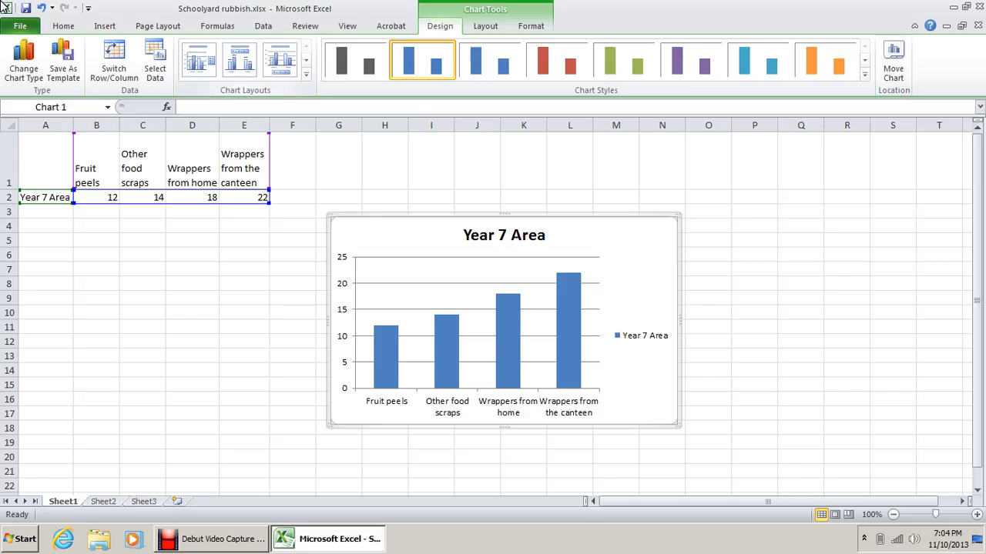
{"action": "left_click", "coordinate": [305, 74]}
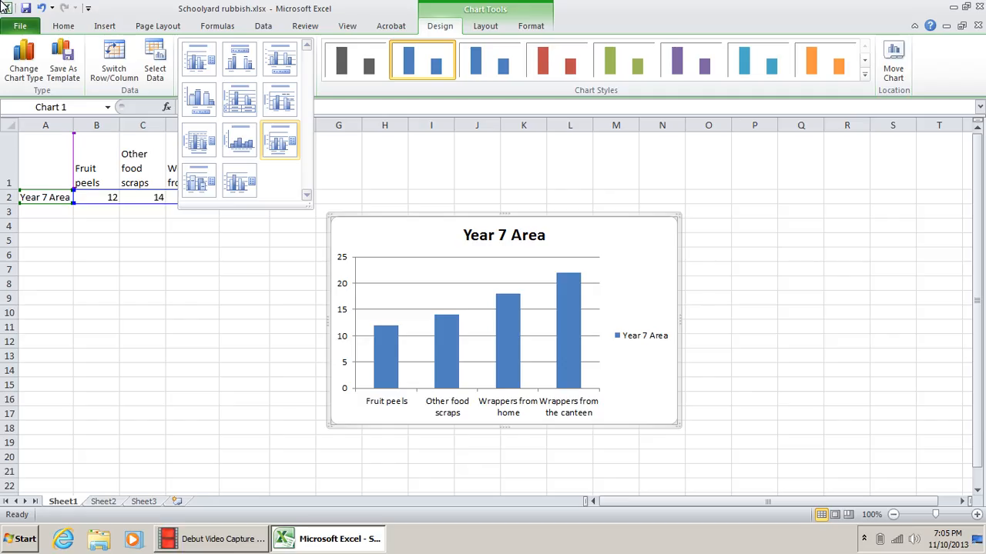
{"action": "left_click", "coordinate": [280, 141]}
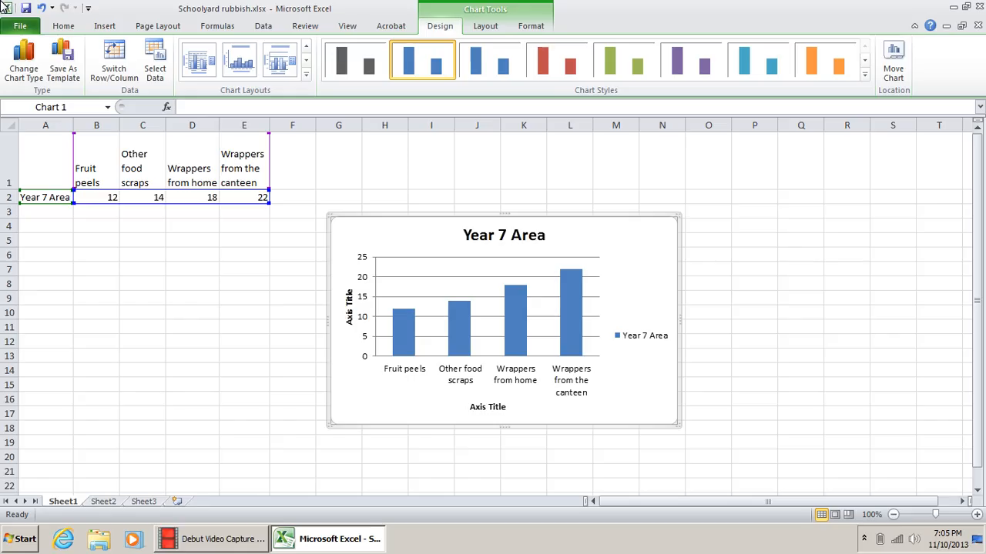
{"action": "left_click_drag", "start_coordinate": [678, 425], "coordinate": [699, 487]}
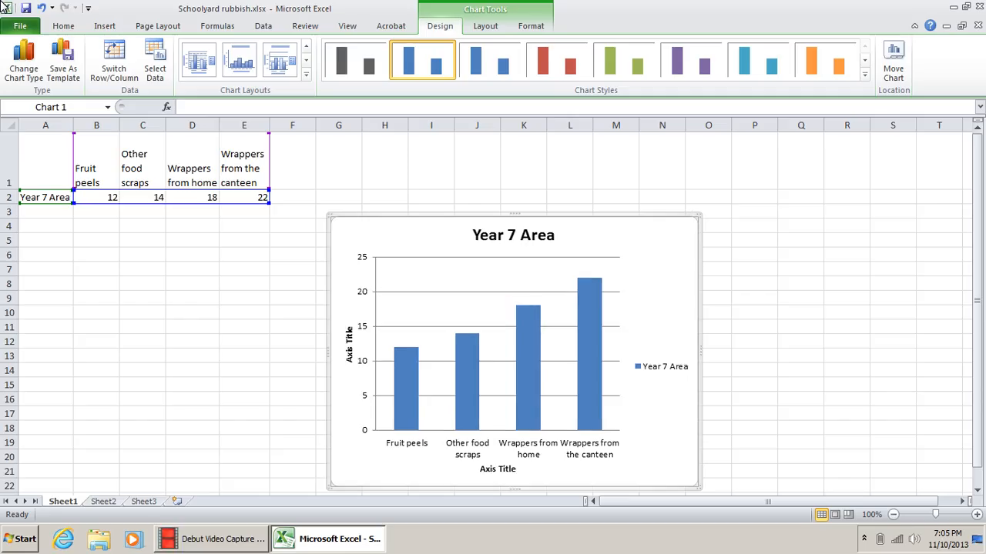
{"action": "left_click_drag", "start_coordinate": [699, 487], "coordinate": [695, 475]}
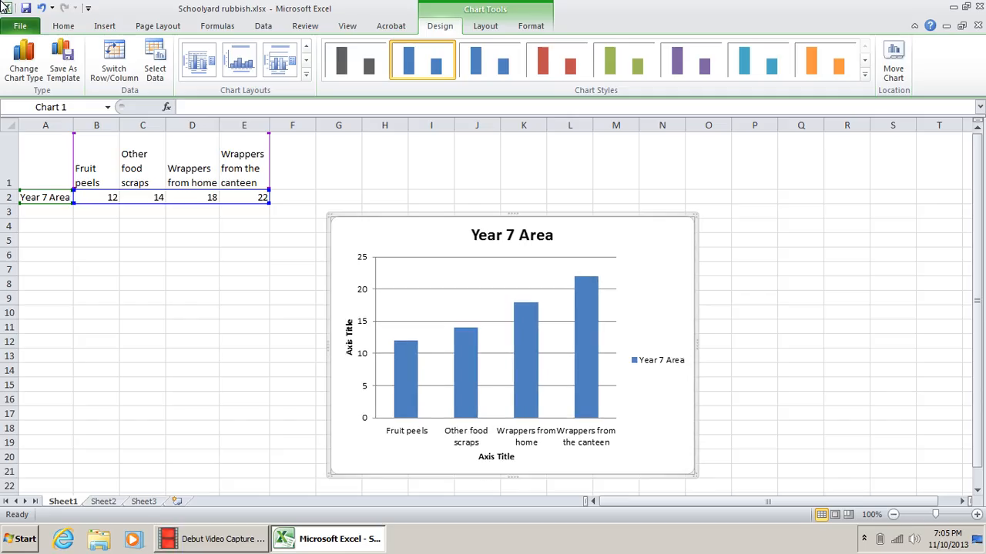
- Change the chart title to "Rubbish collected in the Year 7 Area after recess"
{"action": "left_click", "coordinate": [512, 235]}
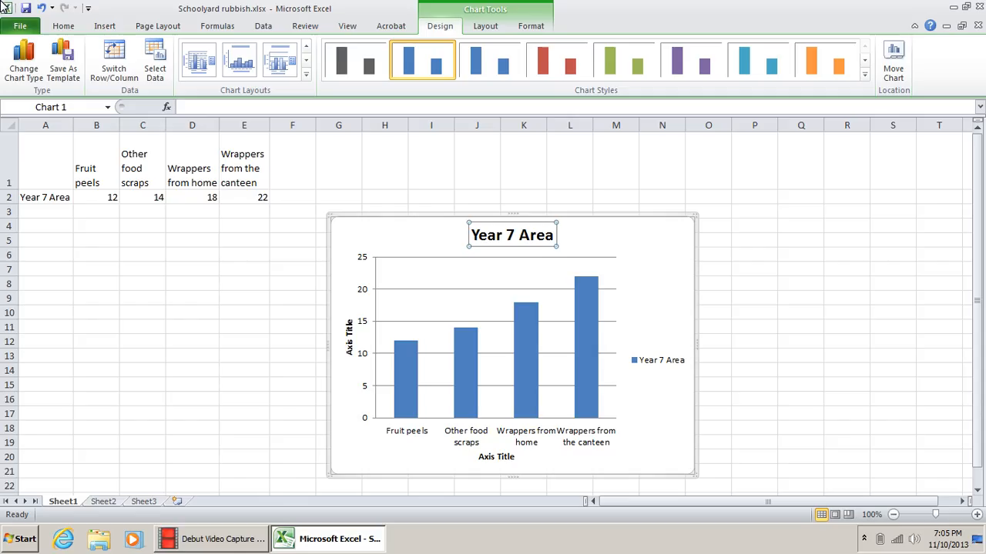
{"action": "left_click", "coordinate": [473, 235]}
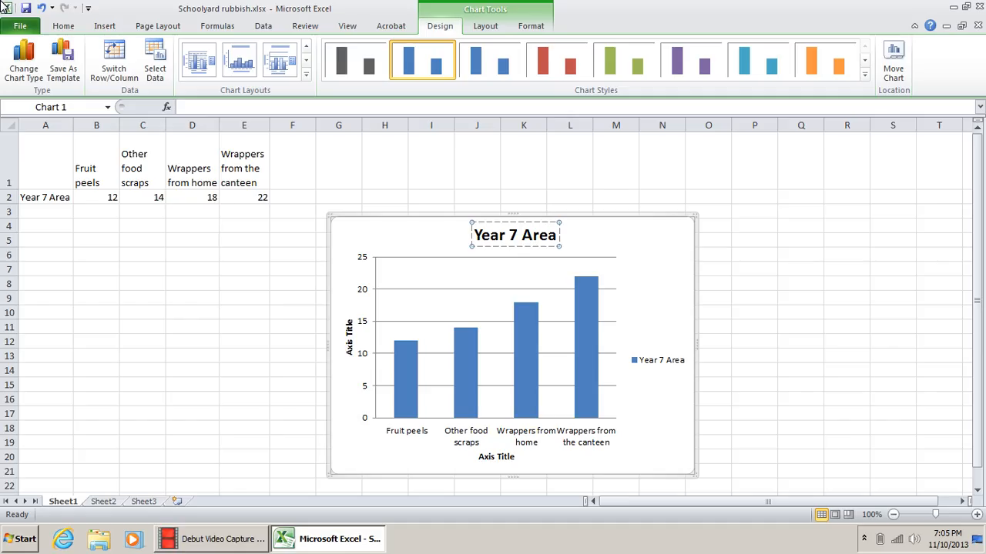
{"action": "type", "text": "Rubbi"}
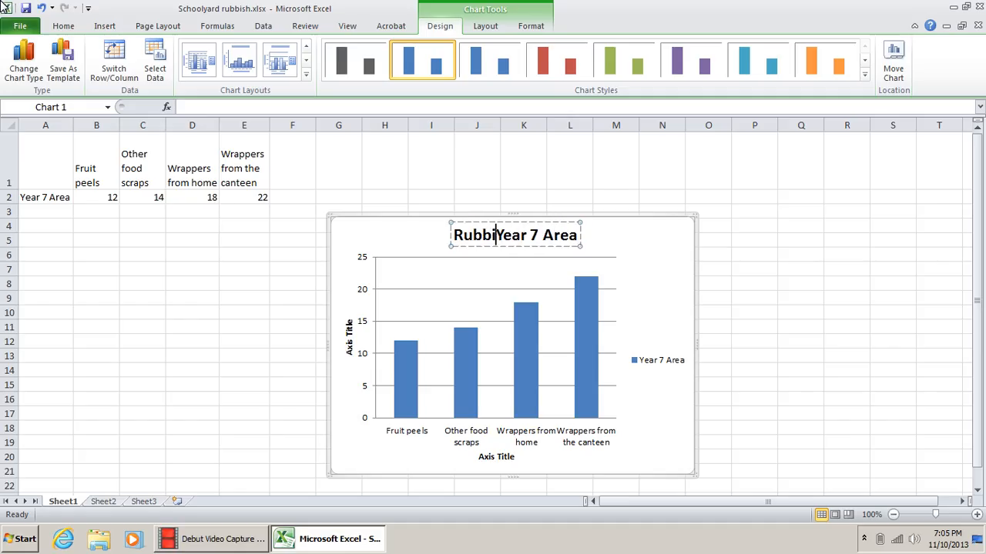
{"action": "type", "text": "sh collecte"}
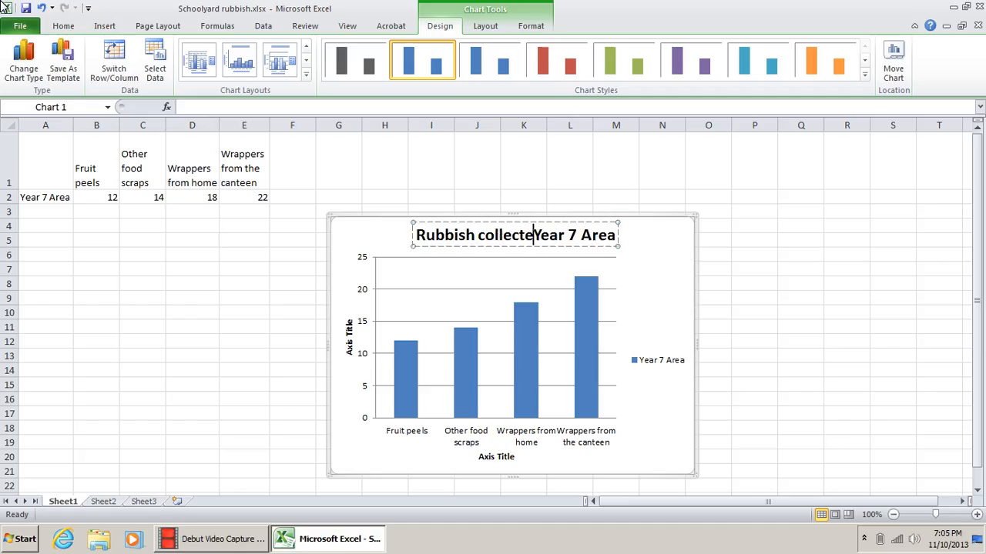
{"action": "type", "text": "d in the Year"}
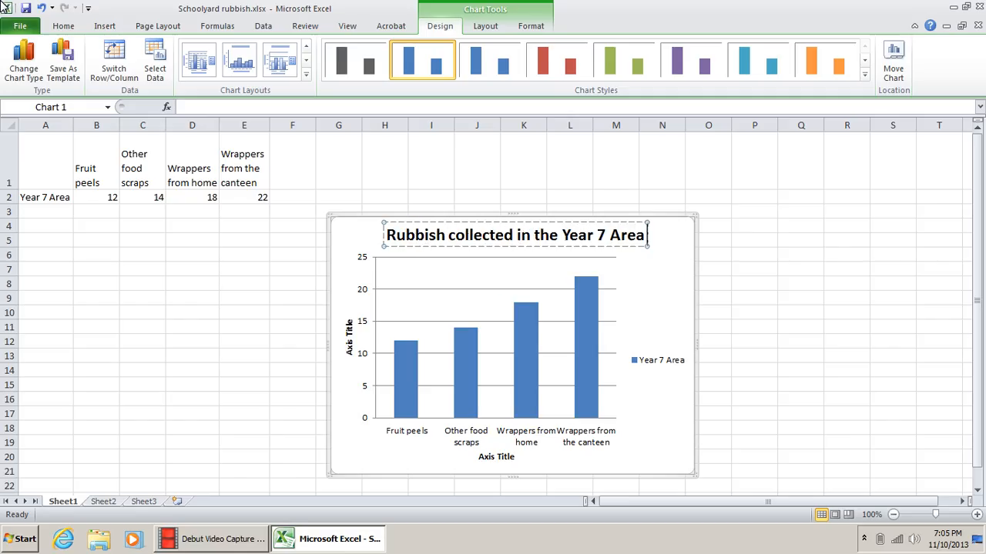
{"action": "type", "text": " 7 Area after rec"}
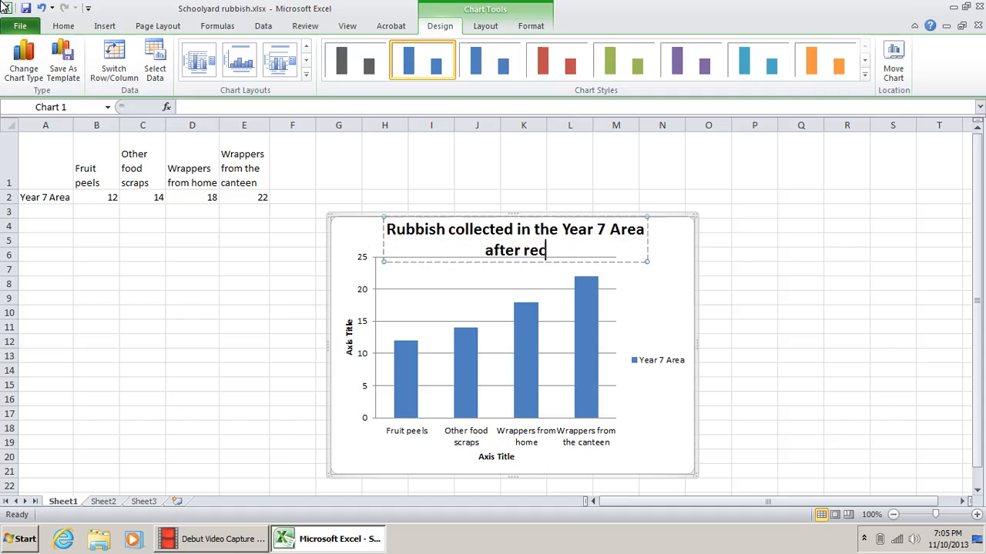
{"action": "type", "text": "ess"}
{"action": "key", "text": "Escape"}
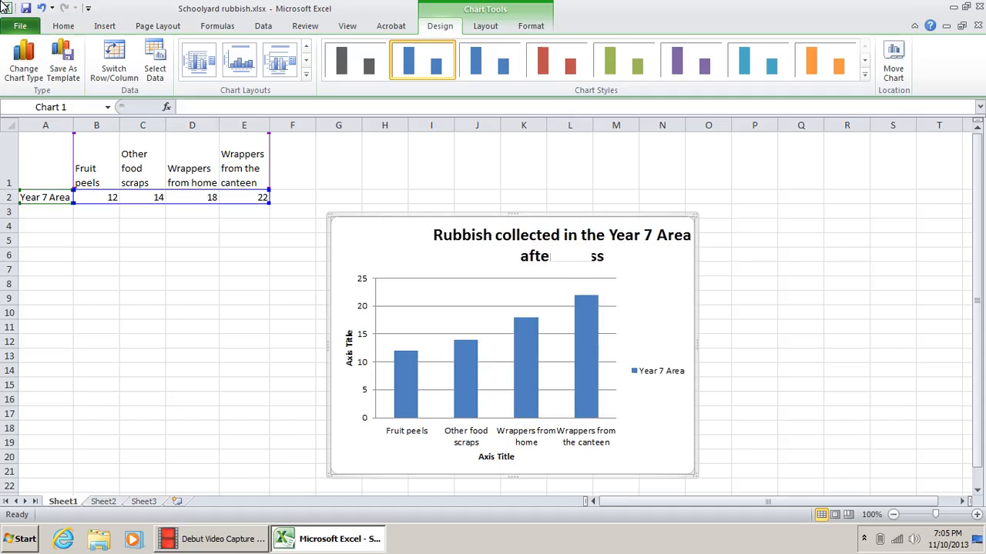
{"action": "key", "text": "ctrl+1"}
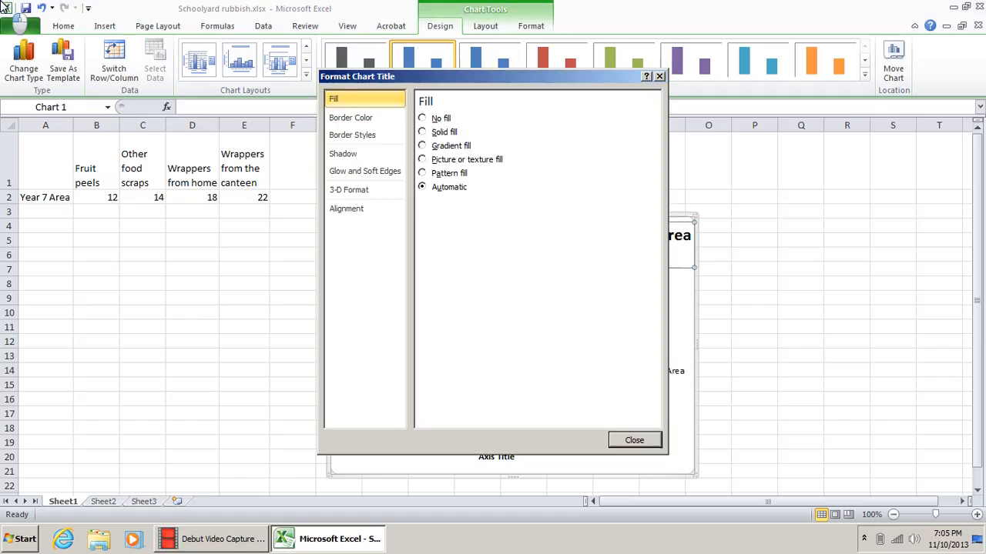
{"action": "key", "text": "Escape"}
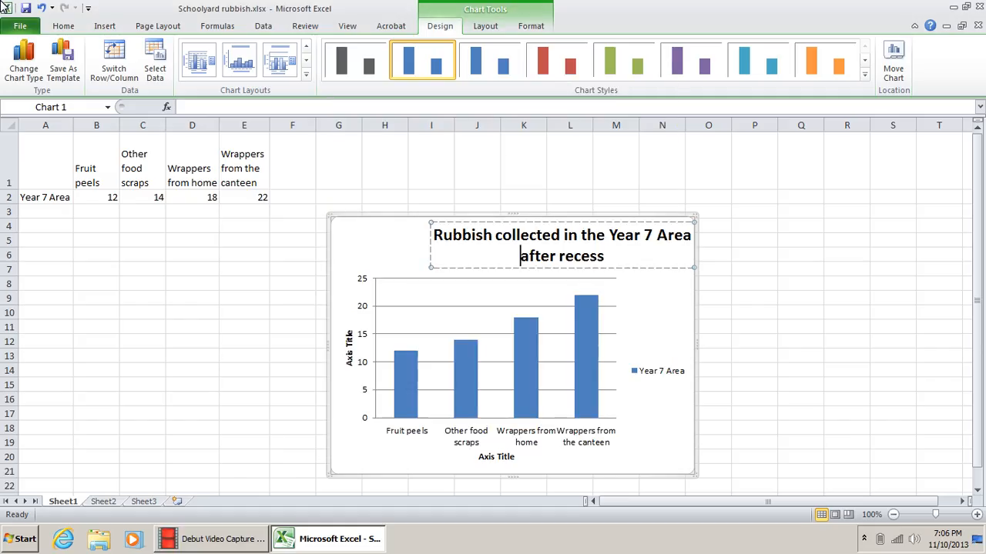
{"action": "key", "text": "Escape"}
- Move the two-line chart title so that it sits centred above the columns
{"action": "left_click", "coordinate": [562, 245]}
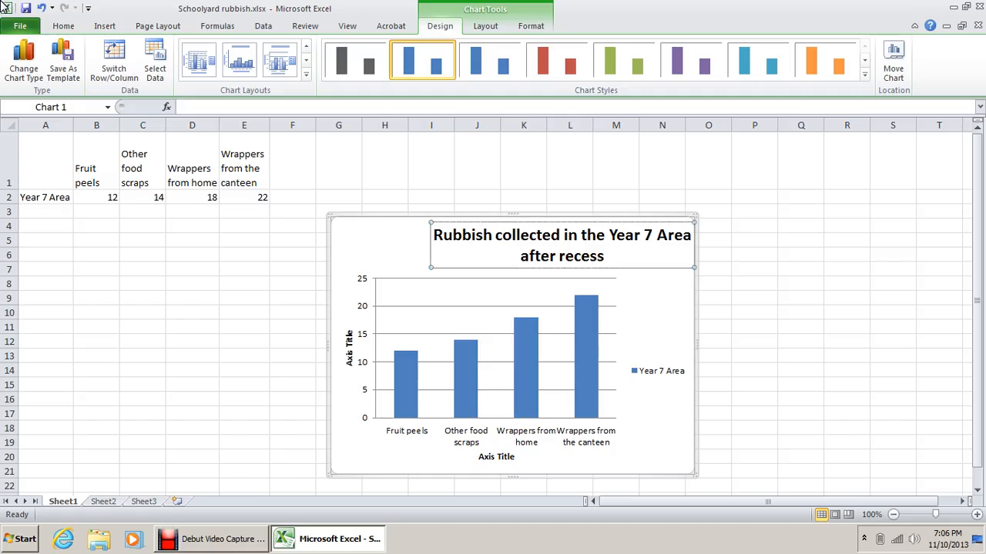
{"action": "left_click", "coordinate": [658, 308]}
{"action": "left_click", "coordinate": [562, 244]}
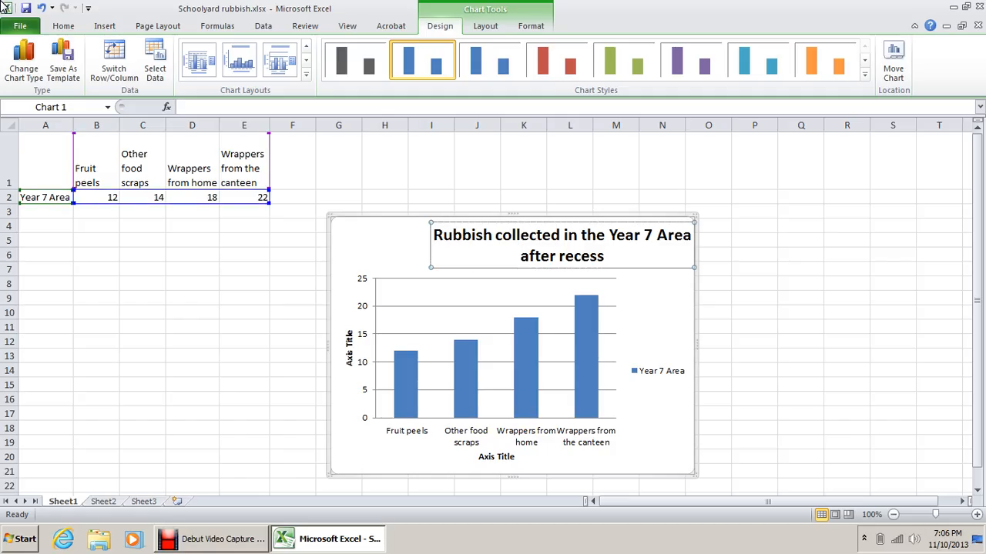
{"action": "left_click_drag", "start_coordinate": [563, 245], "coordinate": [507, 249]}
{"action": "left_click", "coordinate": [659, 308]}
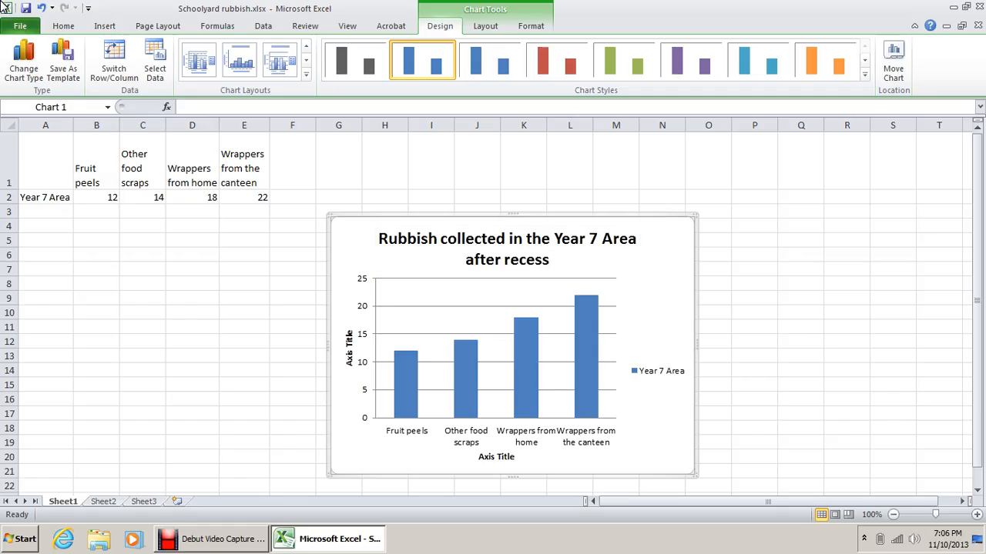
{"action": "left_click", "coordinate": [658, 308]}
- Change the horizontal axis title to "Type of rubbish"
{"action": "left_click", "coordinate": [348, 346]}
{"action": "left_click", "coordinate": [496, 457]}
{"action": "triple_click", "coordinate": [496, 457]}
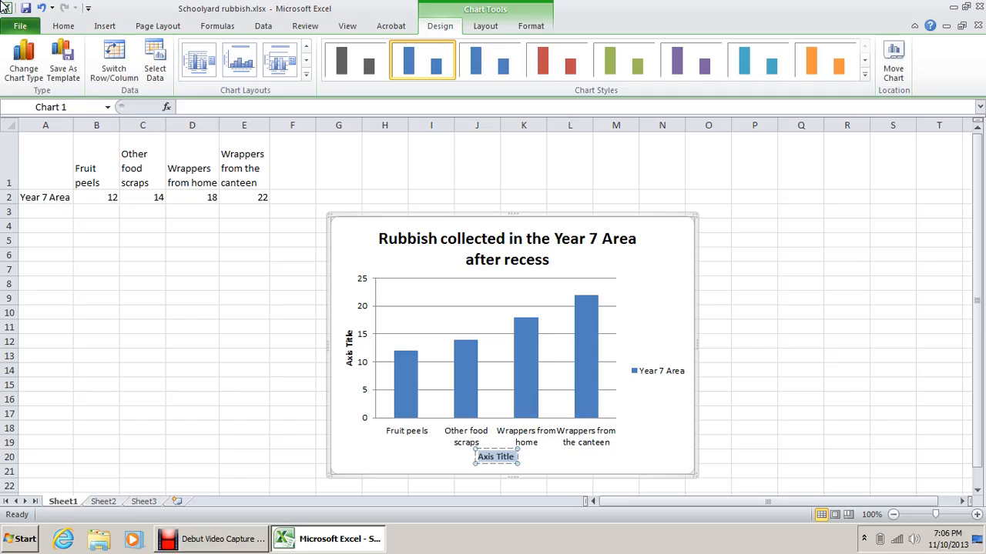
{"action": "type", "text": "Type of r"}
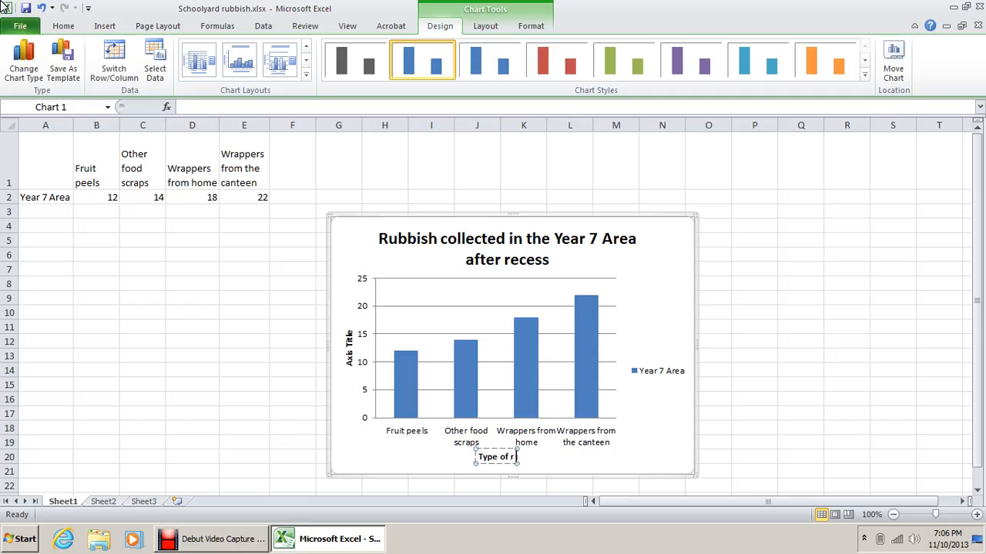
{"action": "type", "text": "ubbish"}
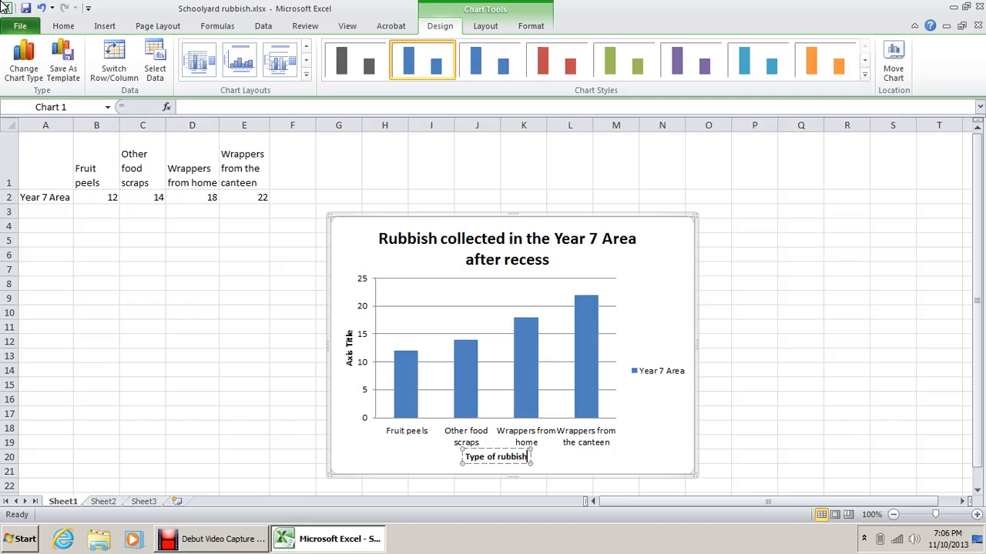
- Change the vertical axis title to "NUmber of items"
{"action": "left_click", "coordinate": [349, 348]}
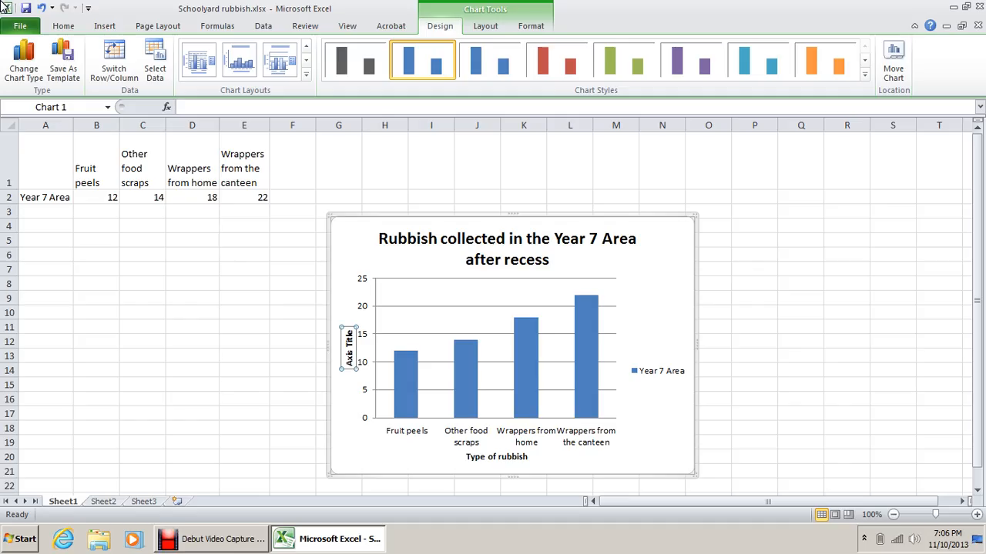
{"action": "left_click", "coordinate": [348, 349]}
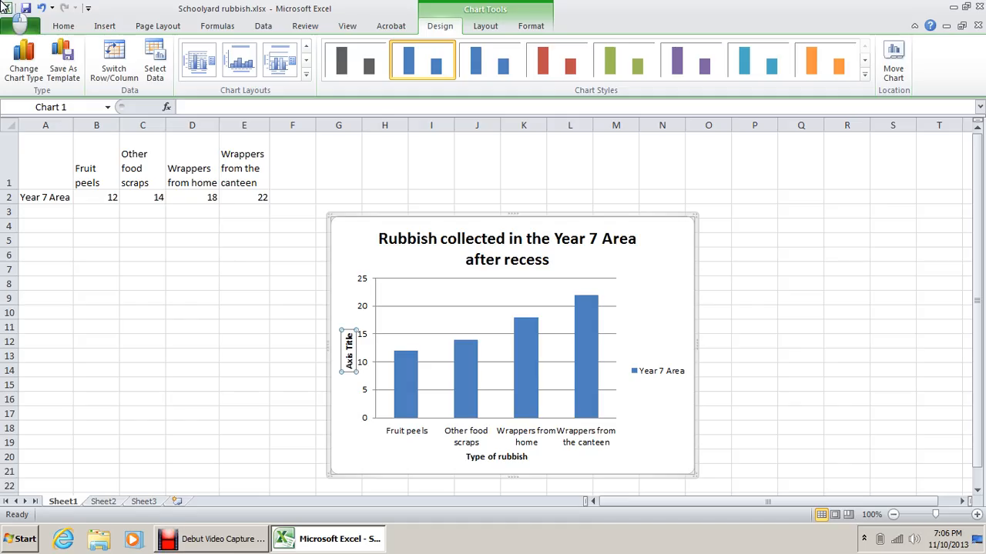
{"action": "left_click", "coordinate": [348, 336]}
{"action": "left_click_drag", "start_coordinate": [349, 333], "coordinate": [349, 370]}
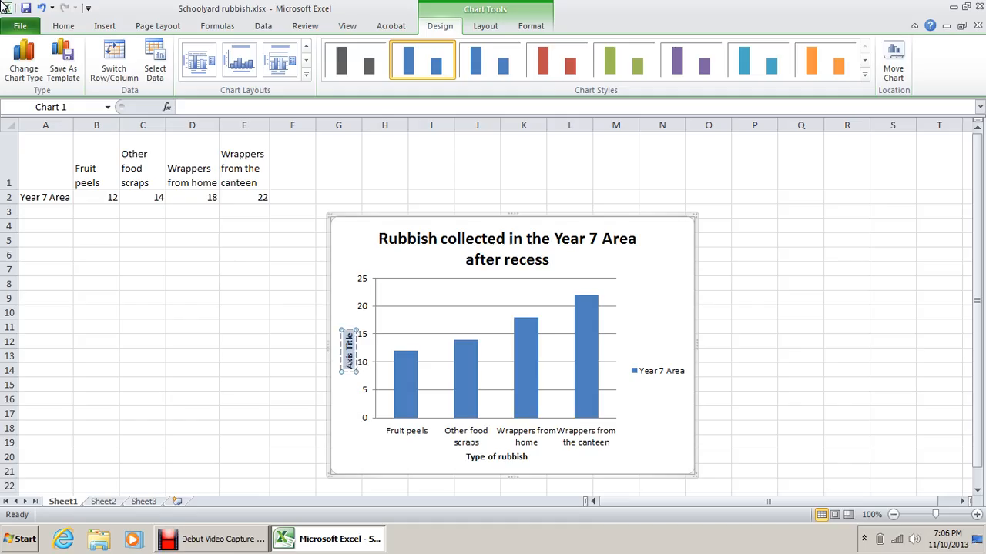
{"action": "type", "text": "Number"}
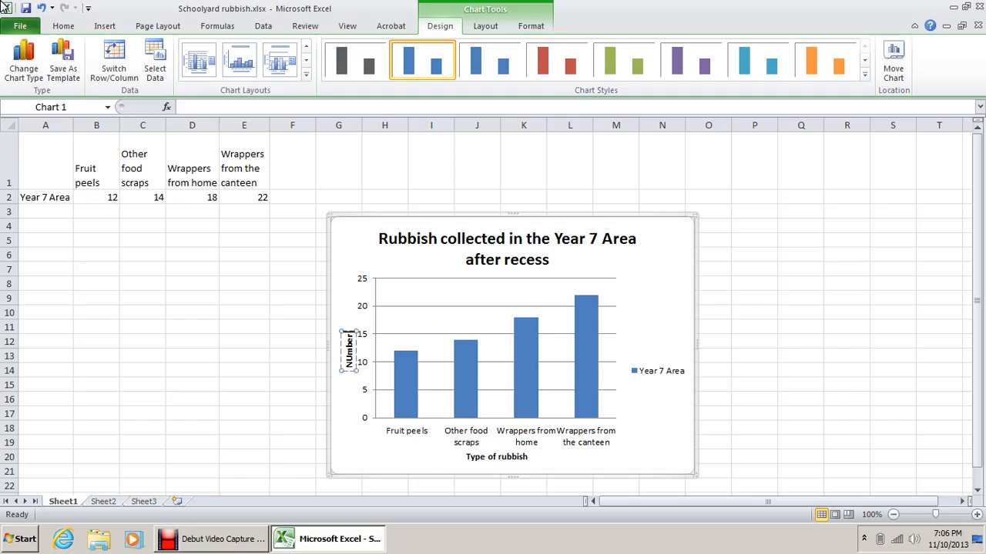
{"action": "type", "text": " of ite"}
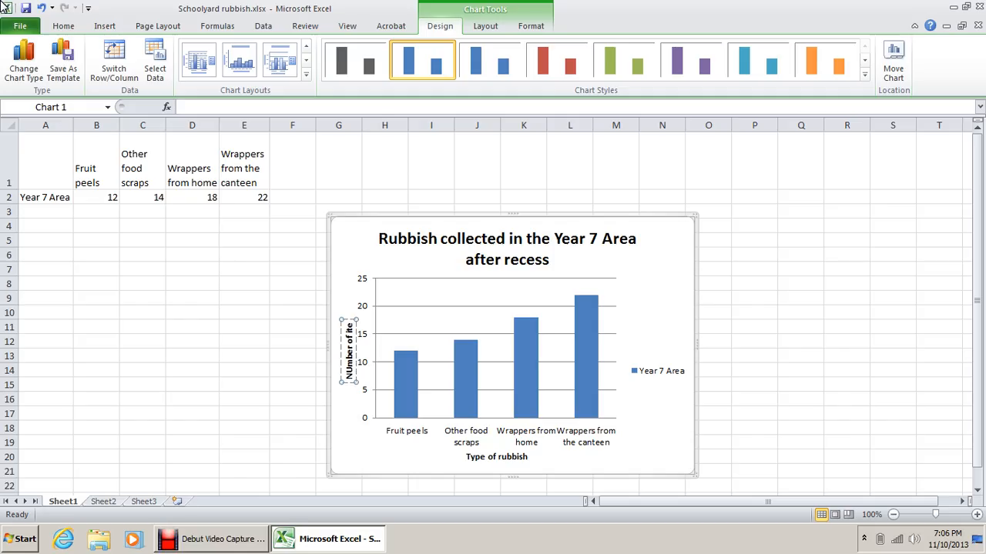
{"action": "type", "text": "ms"}
{"action": "key", "text": "Escape"}
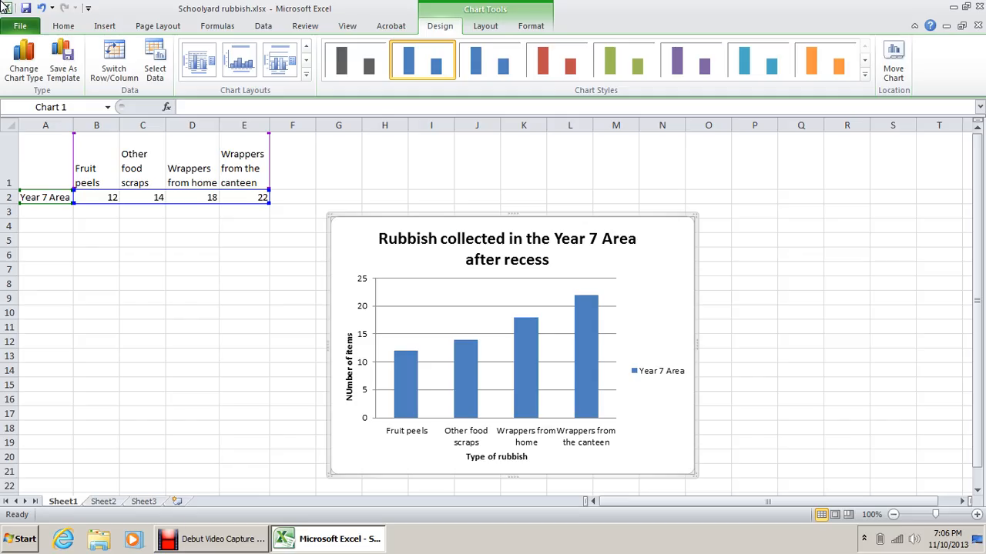
{"action": "left_click", "coordinate": [507, 249]}
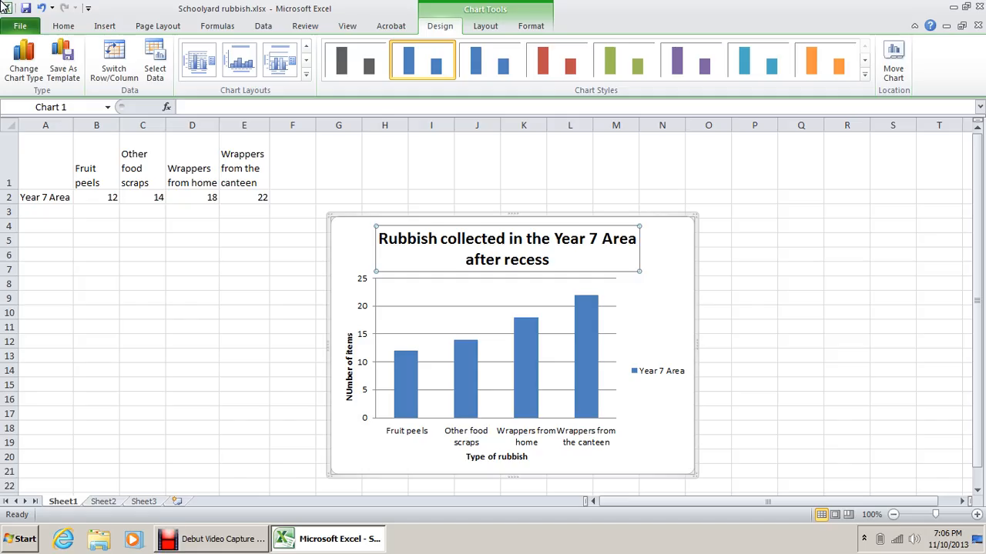
{"action": "left_click", "coordinate": [349, 367]}
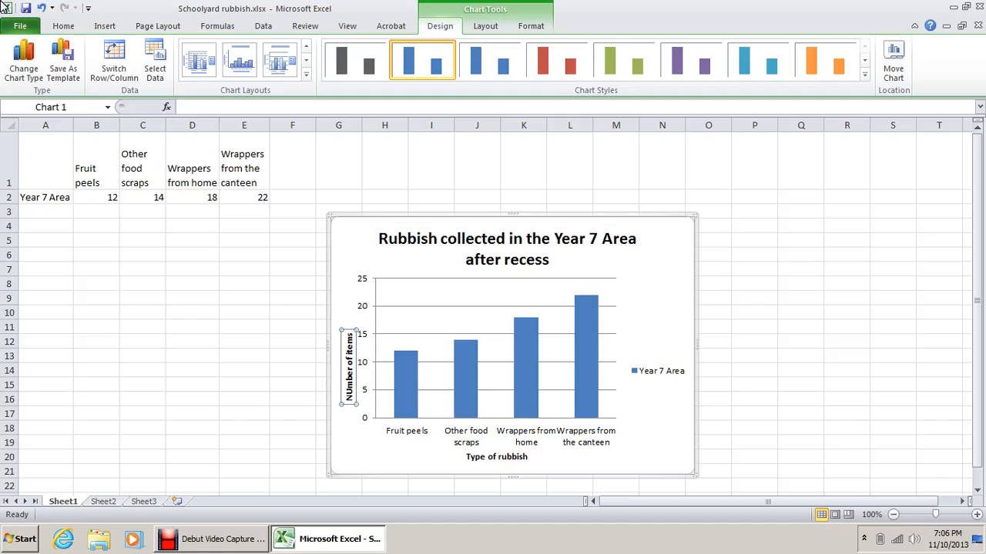
{"action": "left_click", "coordinate": [496, 457]}
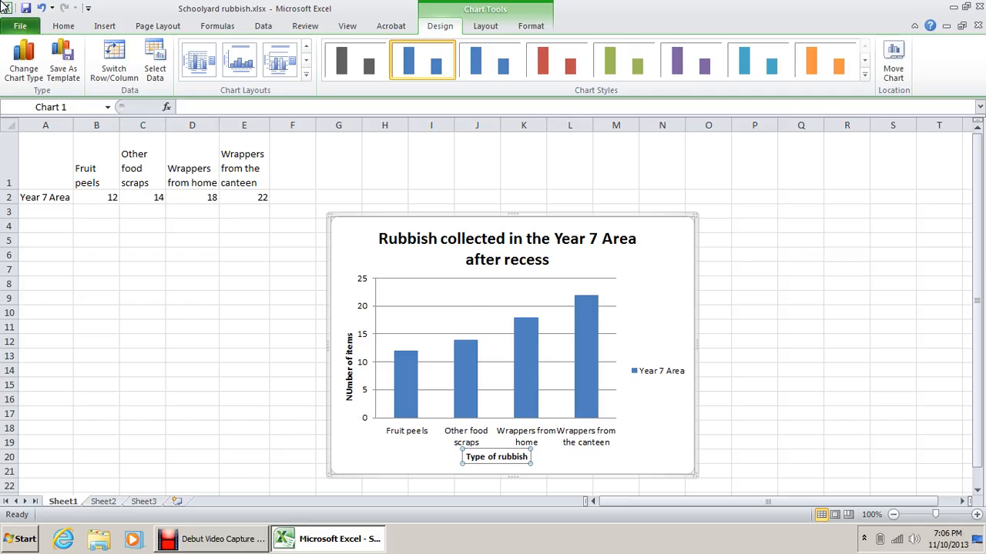
- Fill only the Fruit peels column of the chart with the standard orange colour
{"action": "left_click", "coordinate": [526, 367]}
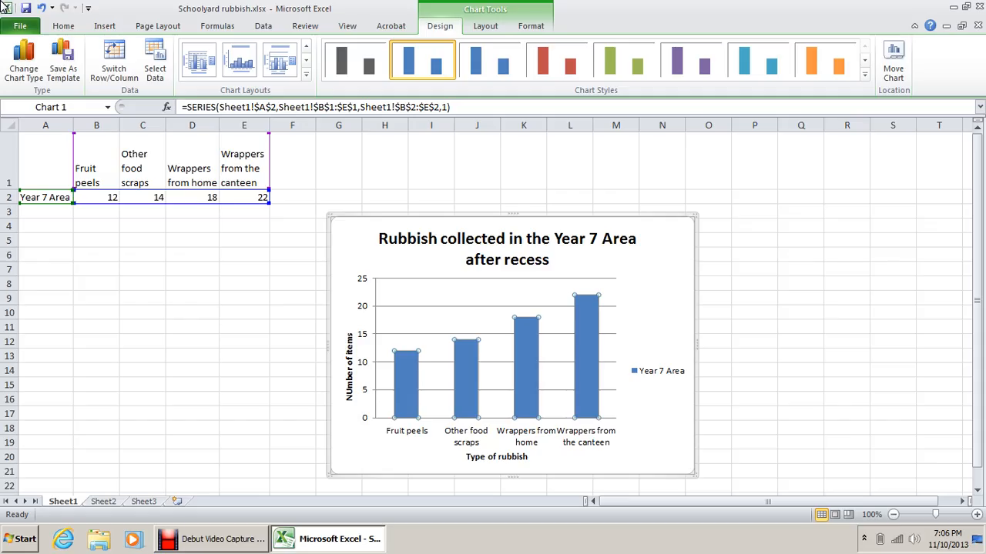
{"action": "left_click", "coordinate": [406, 385]}
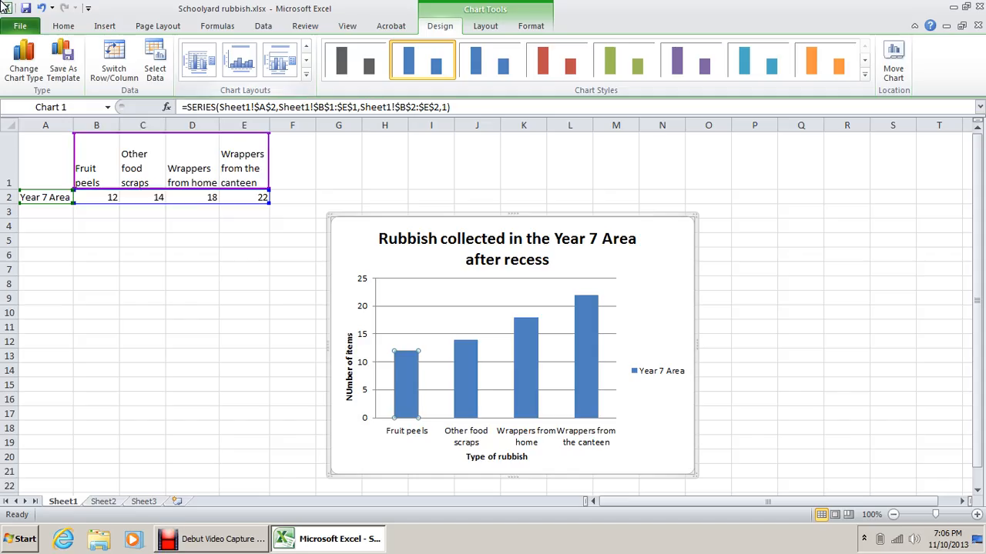
{"action": "left_click", "coordinate": [64, 25]}
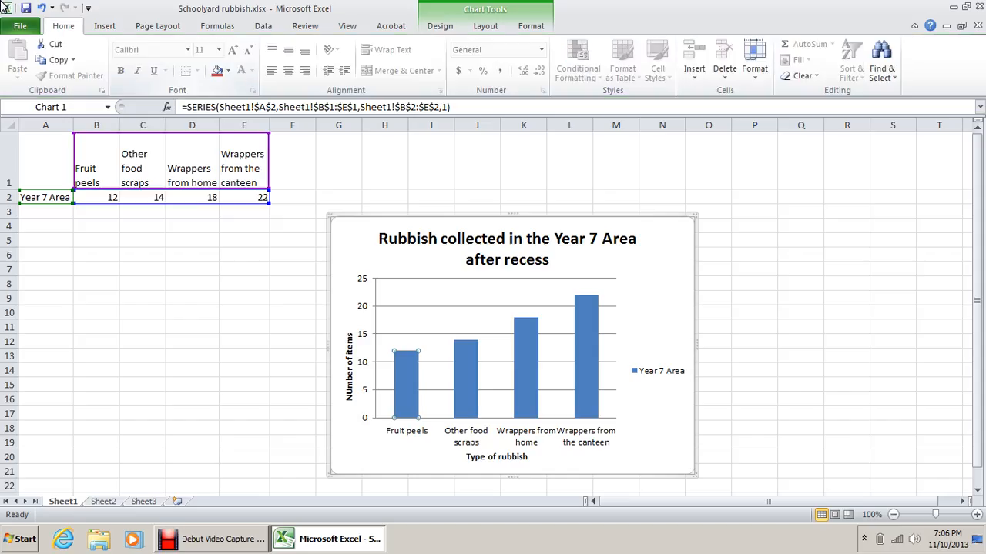
{"action": "left_click", "coordinate": [227, 70]}
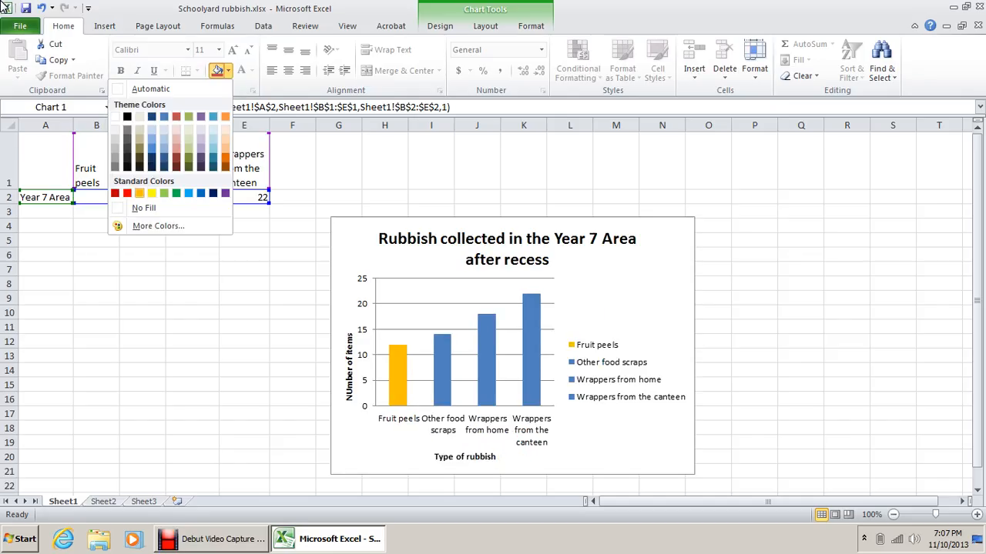
{"action": "left_click", "coordinate": [140, 192]}
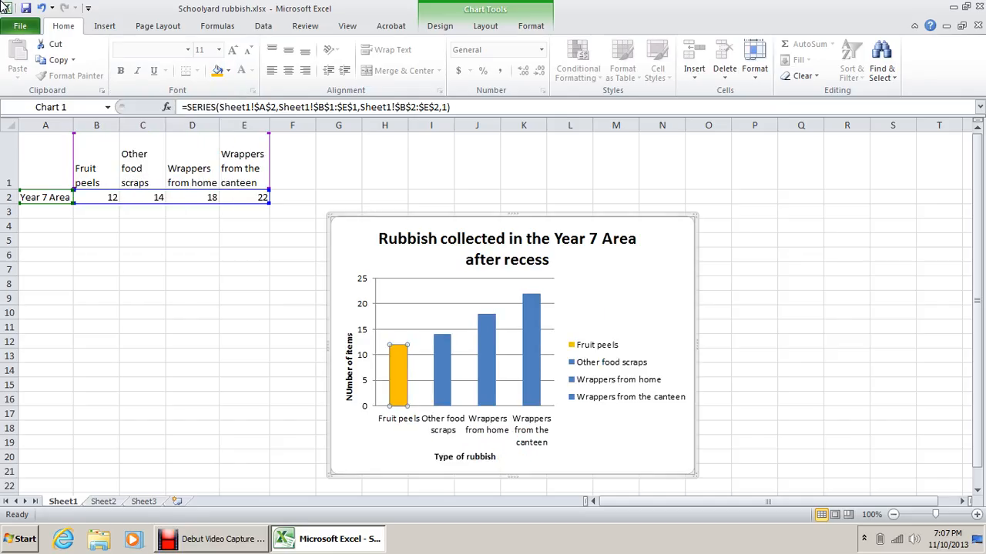
- Fill the Other food scraps column with standard green and the Wrappers from home column with standard red
{"action": "key", "text": "Right"}
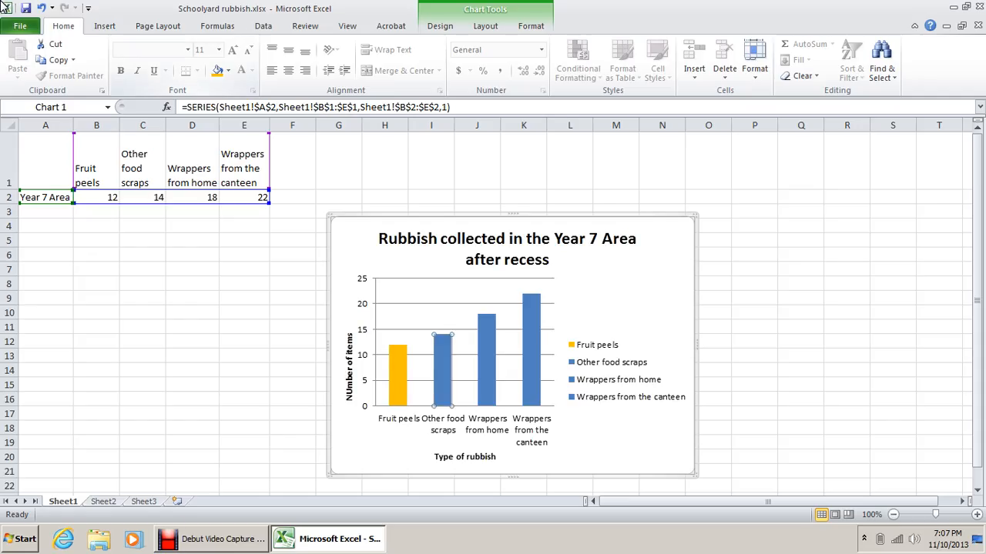
{"action": "left_click", "coordinate": [229, 71]}
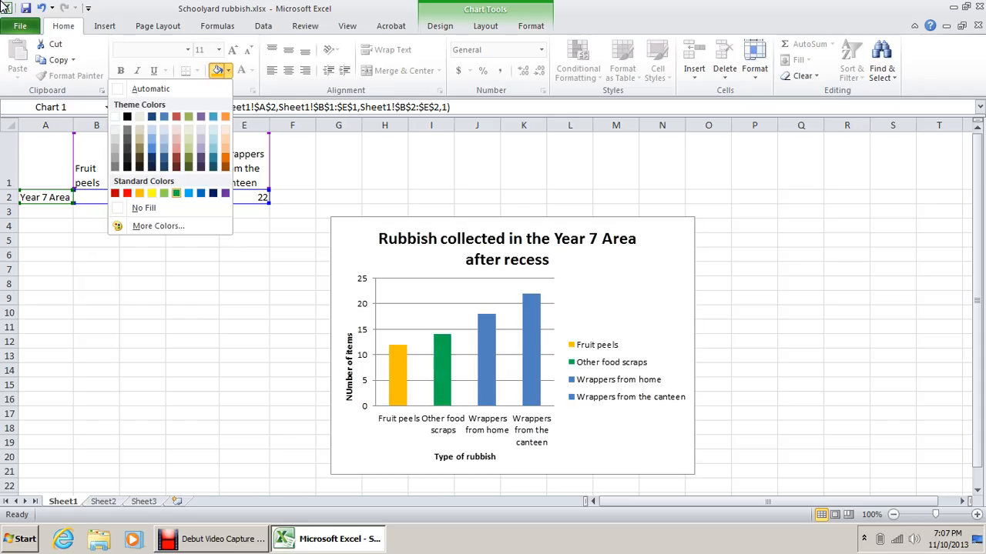
{"action": "left_click", "coordinate": [177, 194]}
{"action": "key", "text": "Right"}
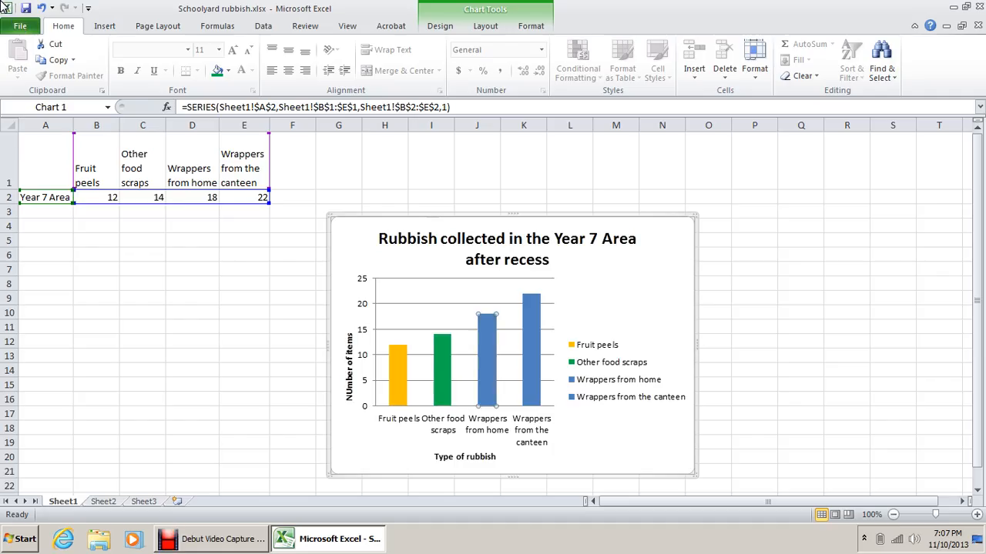
{"action": "key", "text": "alt+h"}
{"action": "key", "text": "h"}
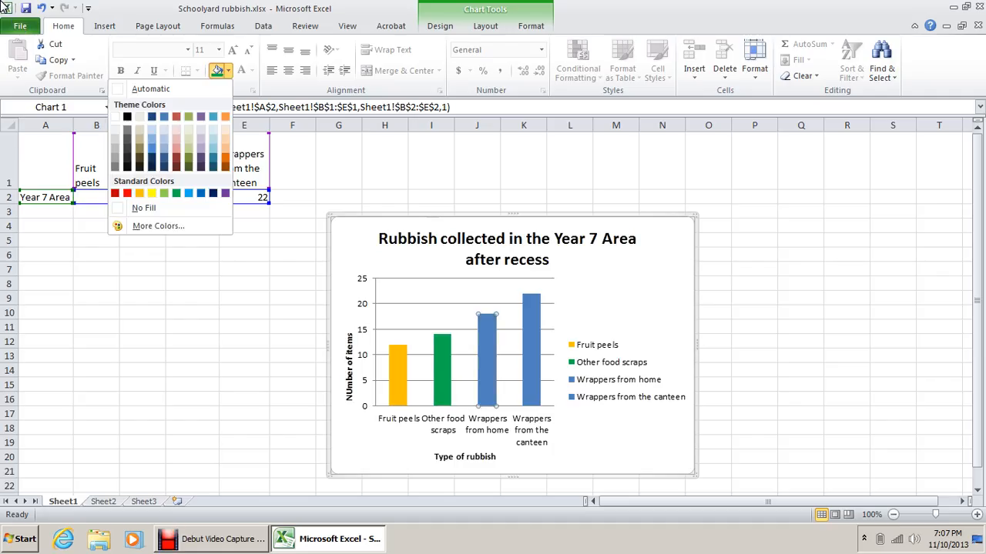
{"action": "key", "text": "Return"}
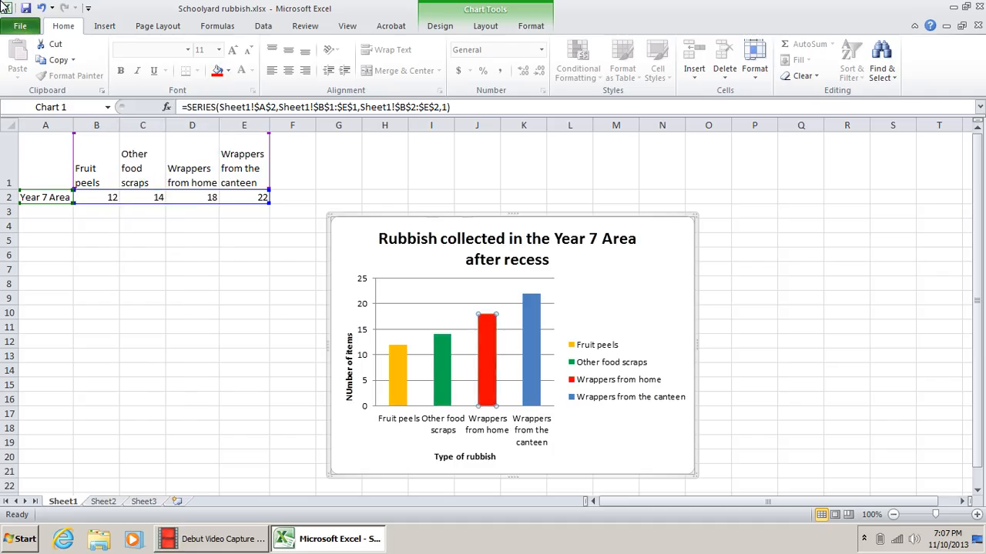
- Move the column chart up so it starts at row 1 beside the data, and deselect it
{"action": "key", "text": "Right"}
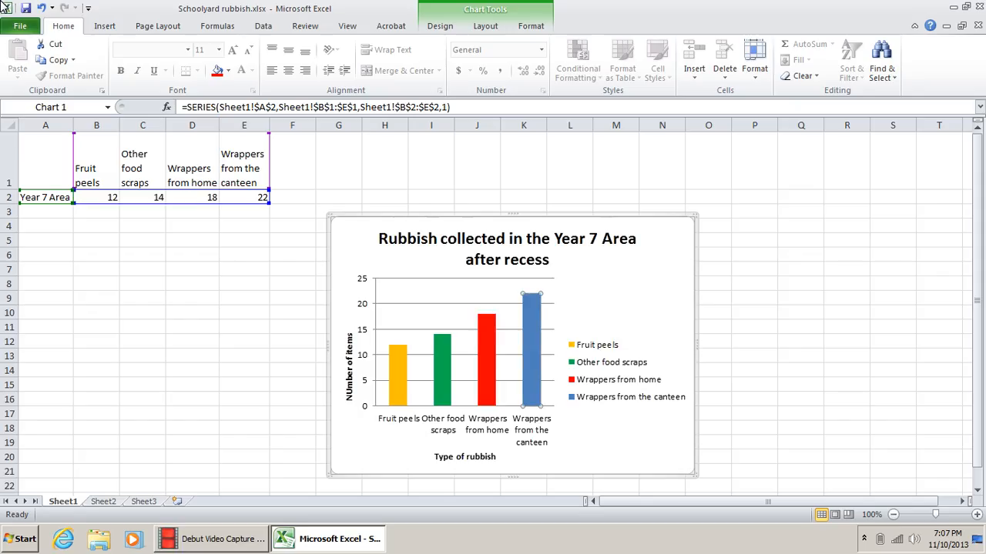
{"action": "key", "text": "Escape"}
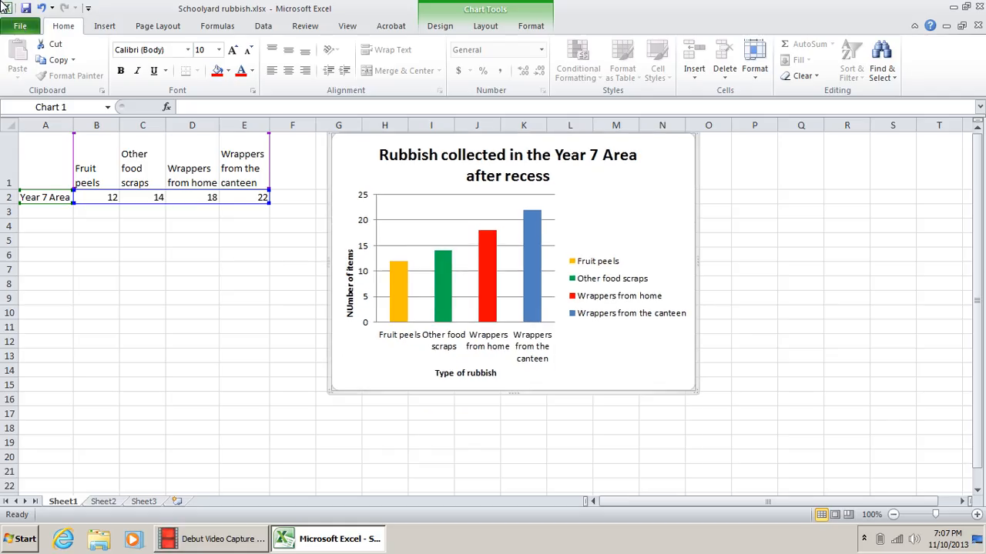
{"action": "left_click", "coordinate": [323, 356]}
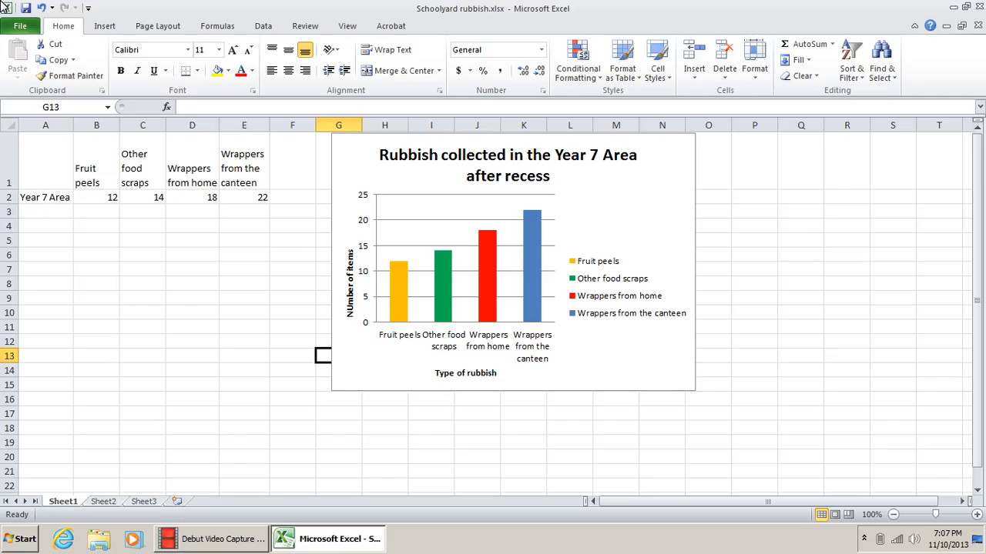
{"action": "left_click", "coordinate": [385, 413]}
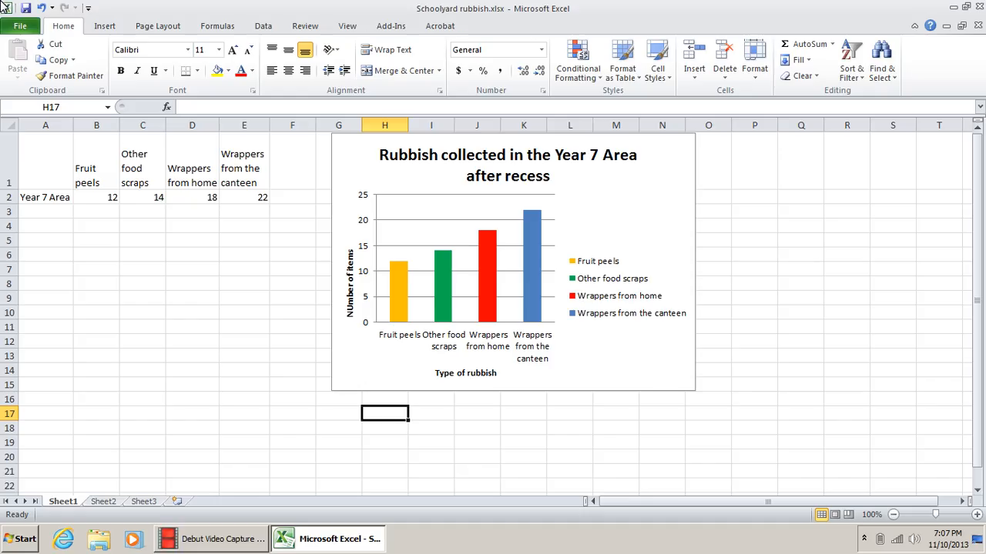
- Insert a basic 2-D pie chart from the data in A1:E2 and move it below the column chart, starting at row 17
{"action": "left_click_drag", "start_coordinate": [45, 164], "coordinate": [262, 197]}
{"action": "left_click", "coordinate": [105, 26]}
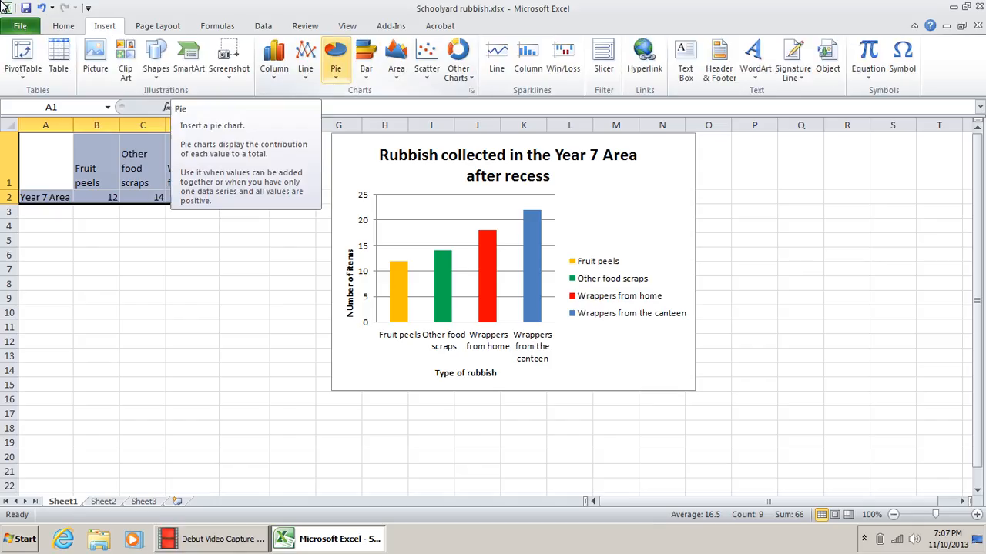
{"action": "left_click", "coordinate": [335, 62]}
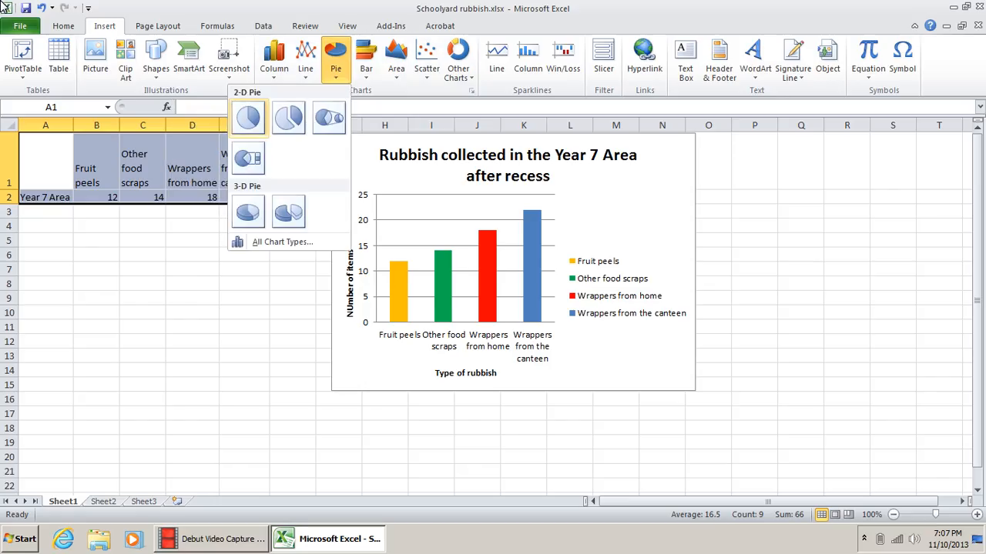
{"action": "left_click", "coordinate": [247, 117]}
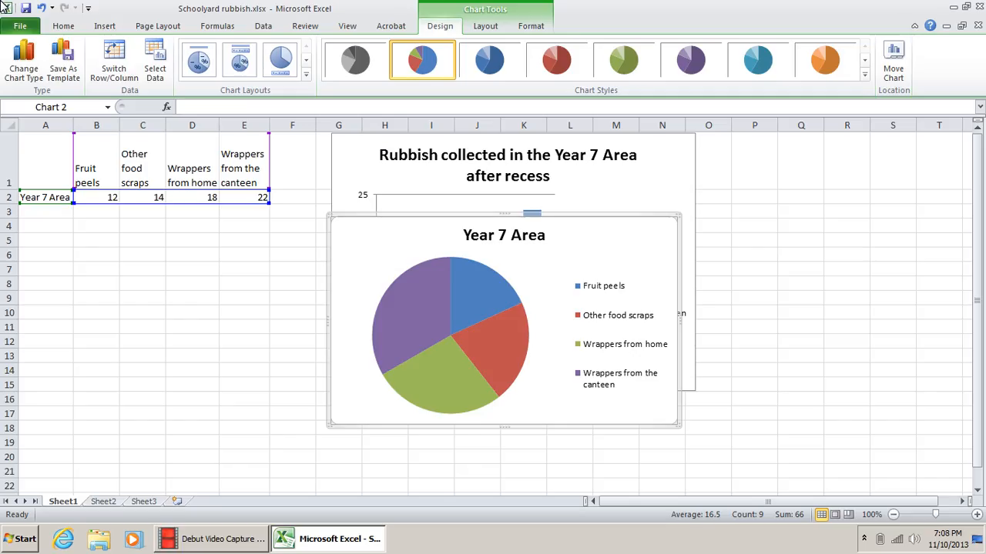
{"action": "left_click_drag", "start_coordinate": [589, 241], "coordinate": [597, 441]}
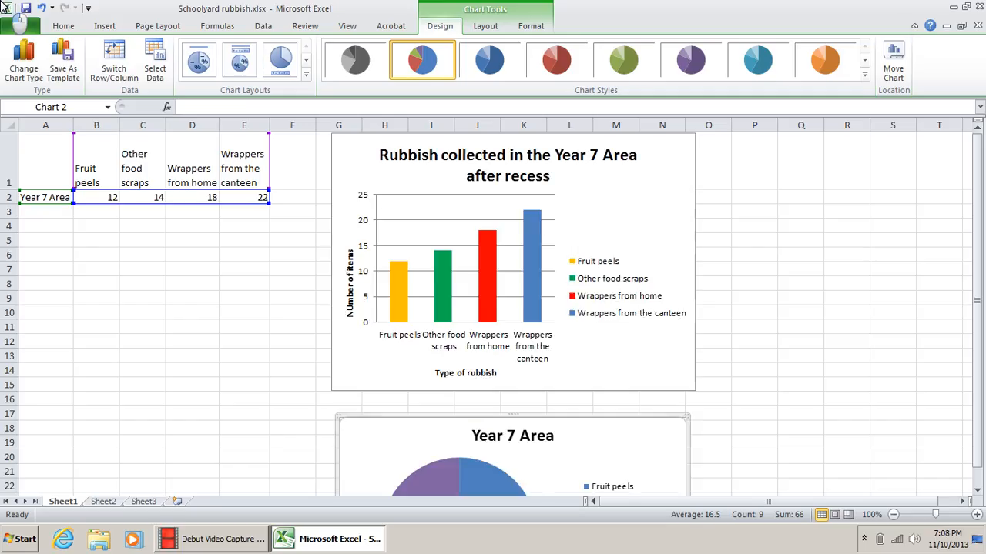
- Apply the pie chart layout with a chart title and only the category names inside the slices, without a legend
{"action": "scroll", "coordinate": [4, 6], "scroll_direction": "down", "scroll_amount": 1}
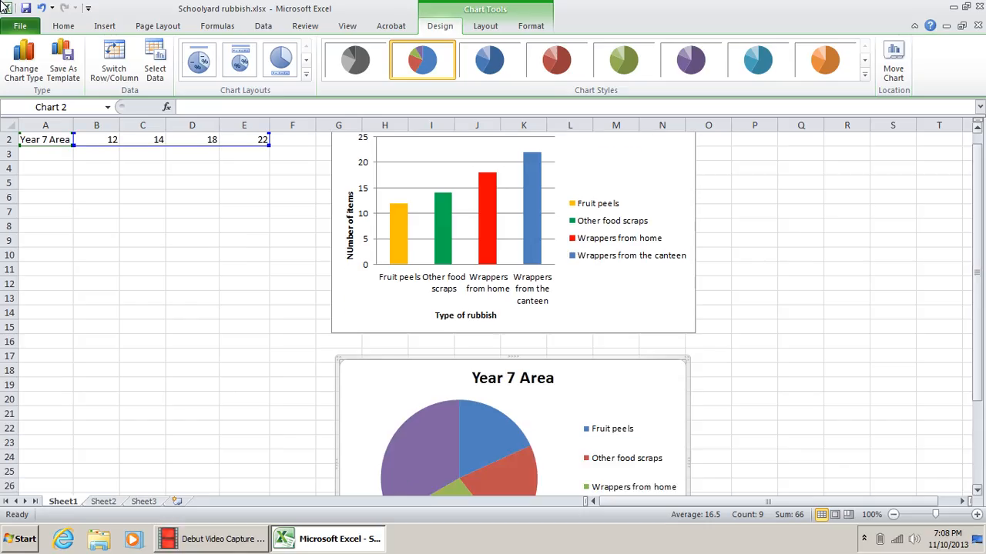
{"action": "scroll", "coordinate": [4, 7], "scroll_direction": "down", "scroll_amount": 1}
{"action": "scroll", "coordinate": [4, 6], "scroll_direction": "down", "scroll_amount": 1}
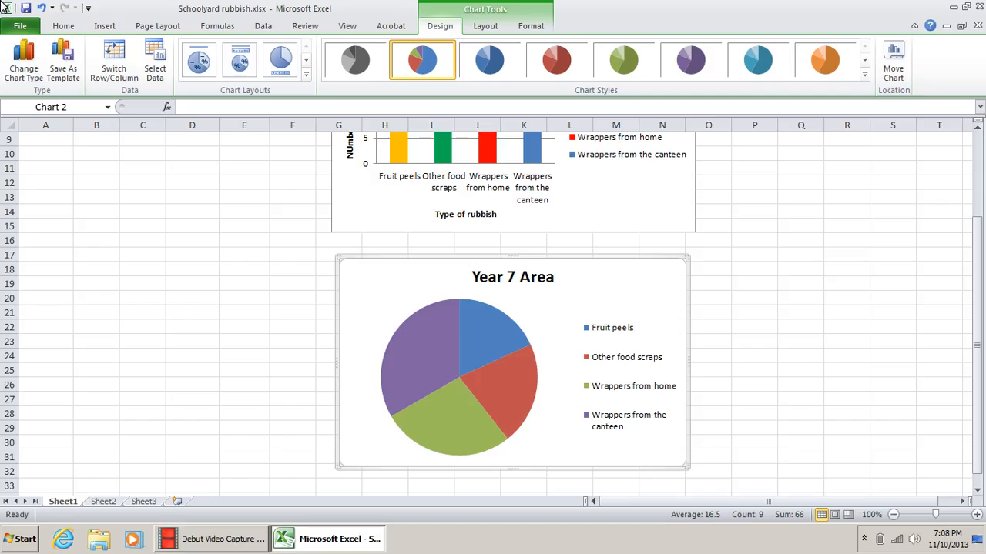
{"action": "left_click", "coordinate": [305, 74]}
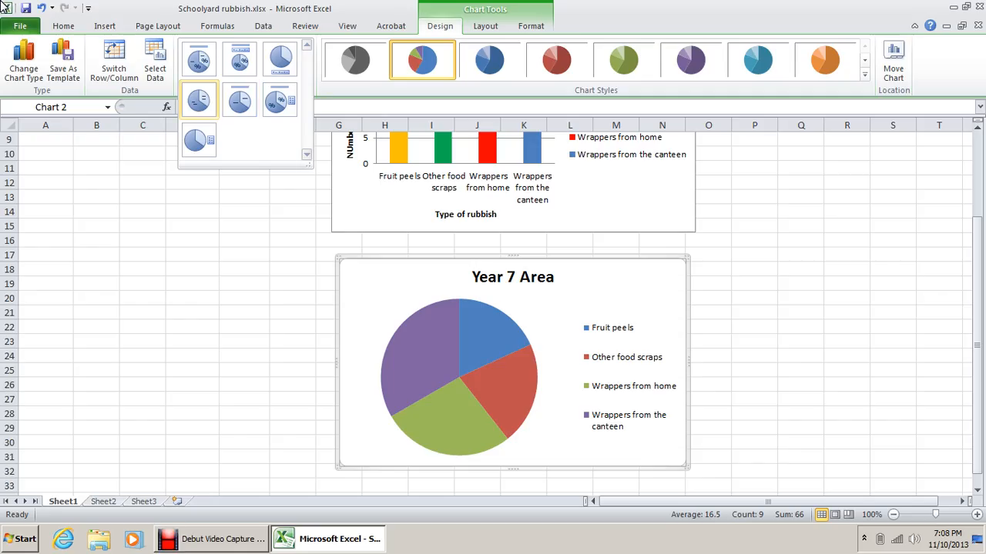
{"action": "left_click", "coordinate": [199, 100]}
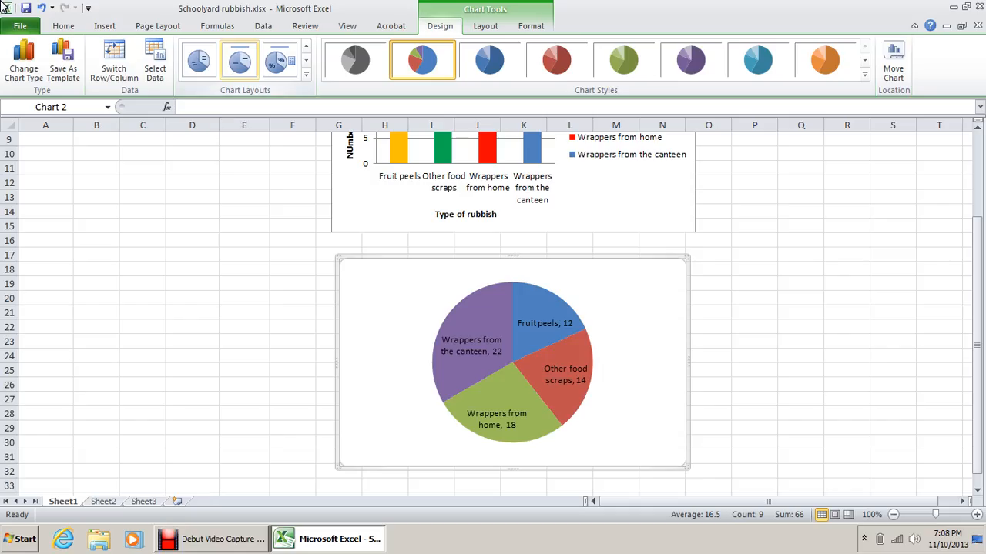
{"action": "left_click", "coordinate": [239, 60]}
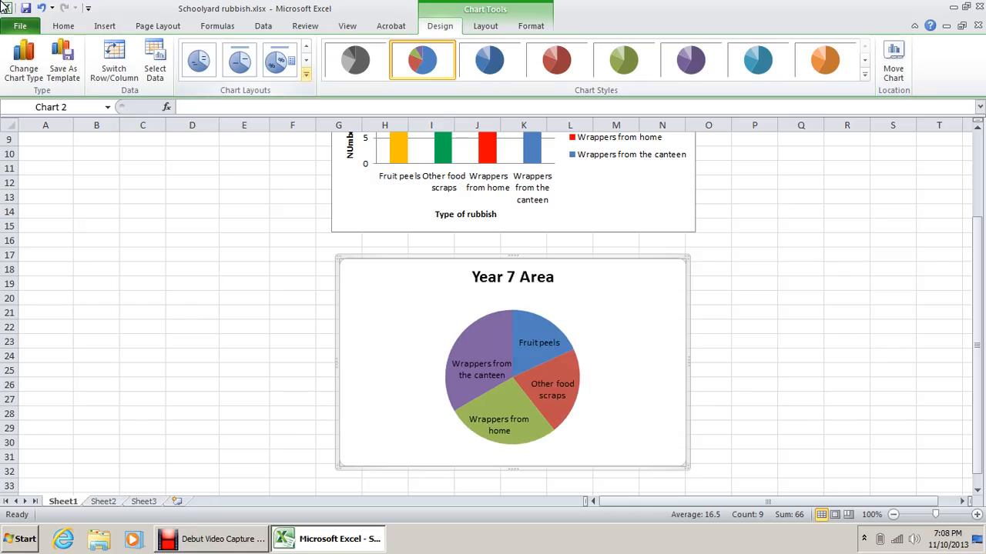
- Apply the pie chart layout with a title, the legend above the pie and percentages inside the slices
{"action": "left_click", "coordinate": [306, 74]}
{"action": "left_click", "coordinate": [281, 100]}
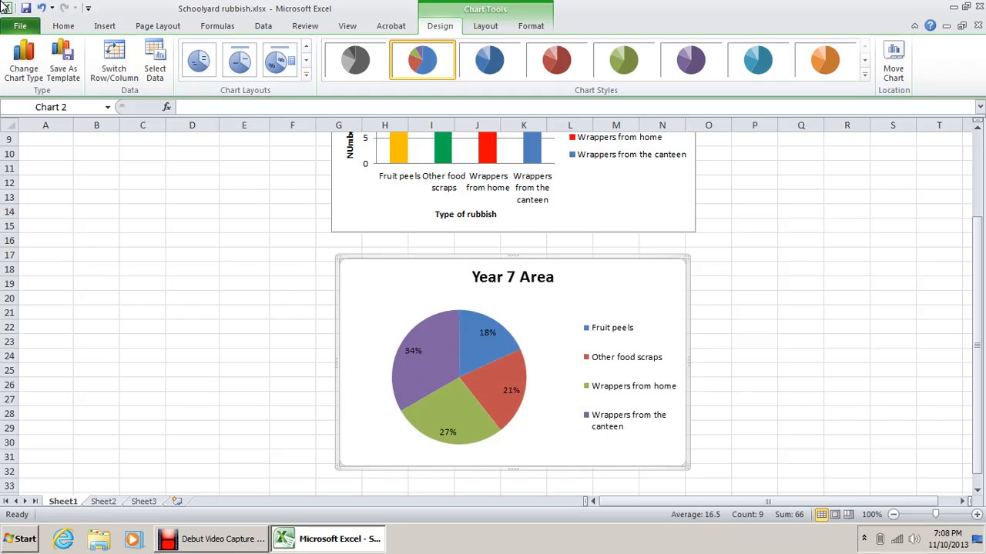
{"action": "left_click", "coordinate": [305, 75]}
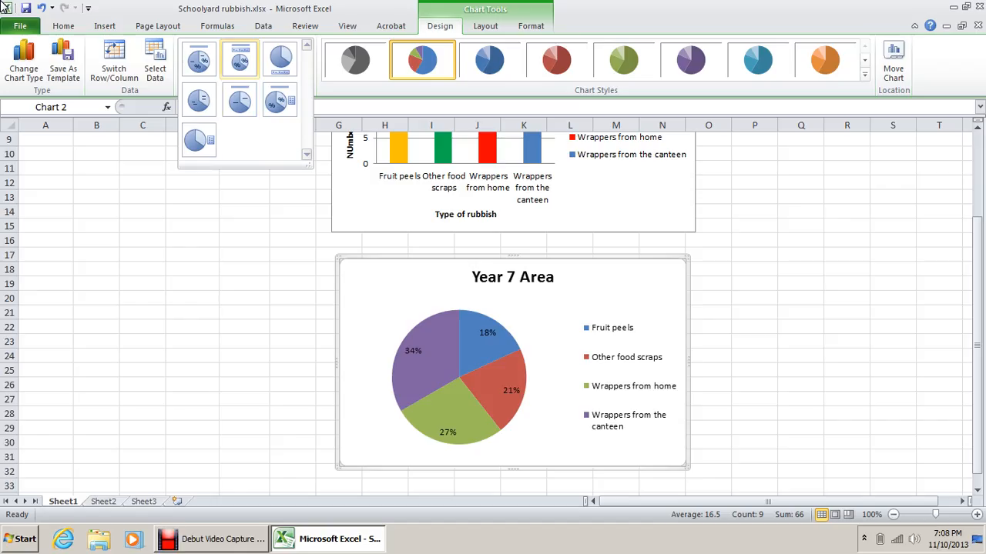
{"action": "left_click", "coordinate": [239, 60]}
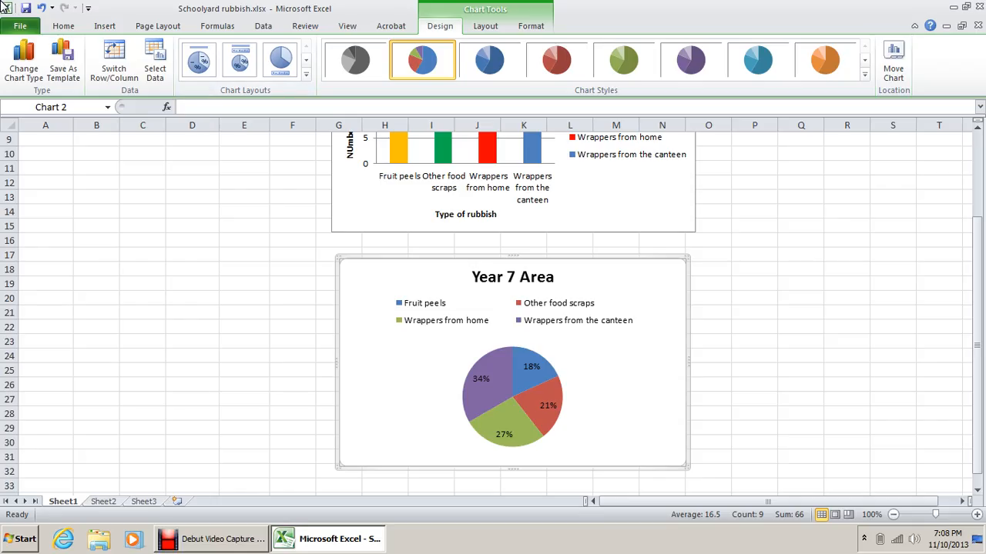
- Change the pie chart's title to "Rubbish collected in the Year 7 Area after recess" and deselect the chart
{"action": "left_click", "coordinate": [512, 277]}
{"action": "left_click", "coordinate": [472, 278]}
{"action": "type", "text": "Rubbish"}
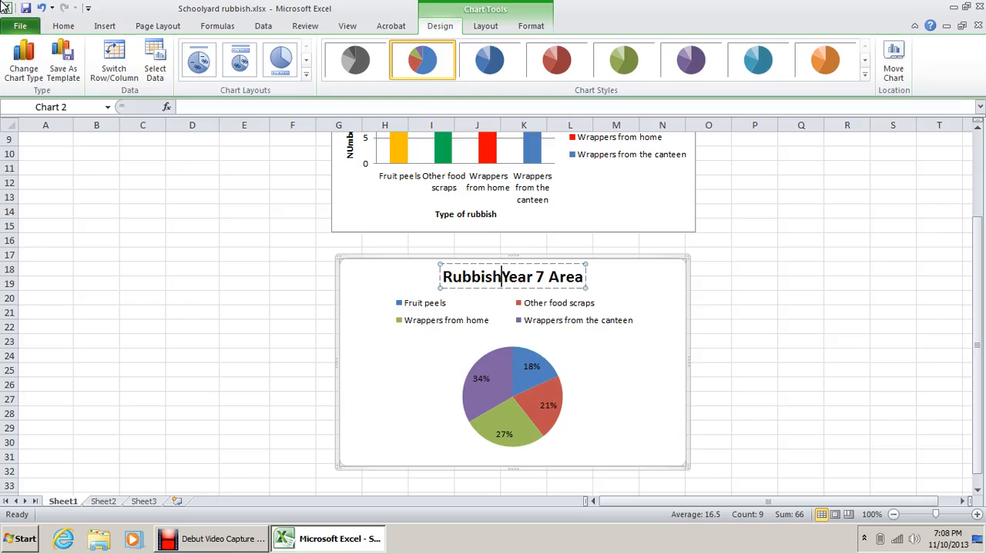
{"action": "type", "text": " collected "}
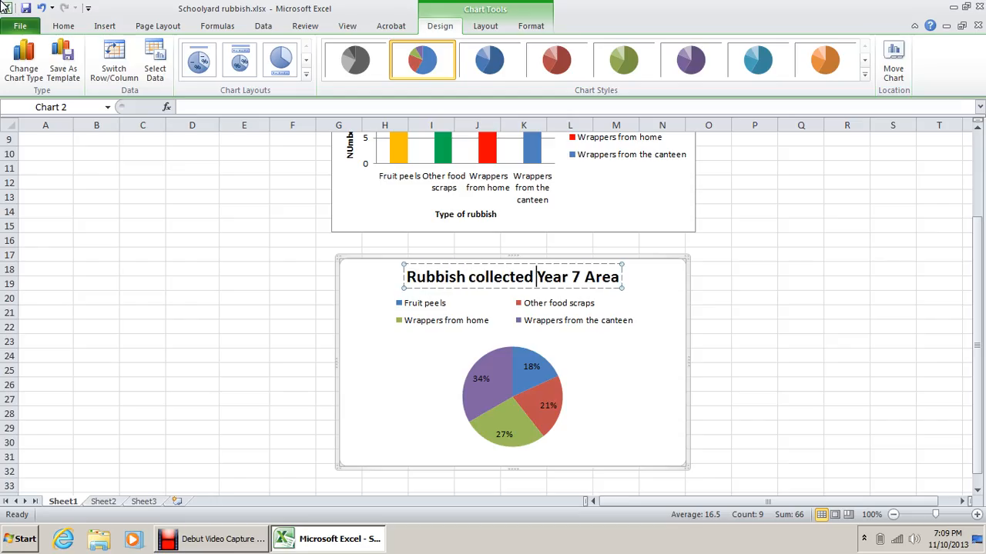
{"action": "type", "text": "in the Year"}
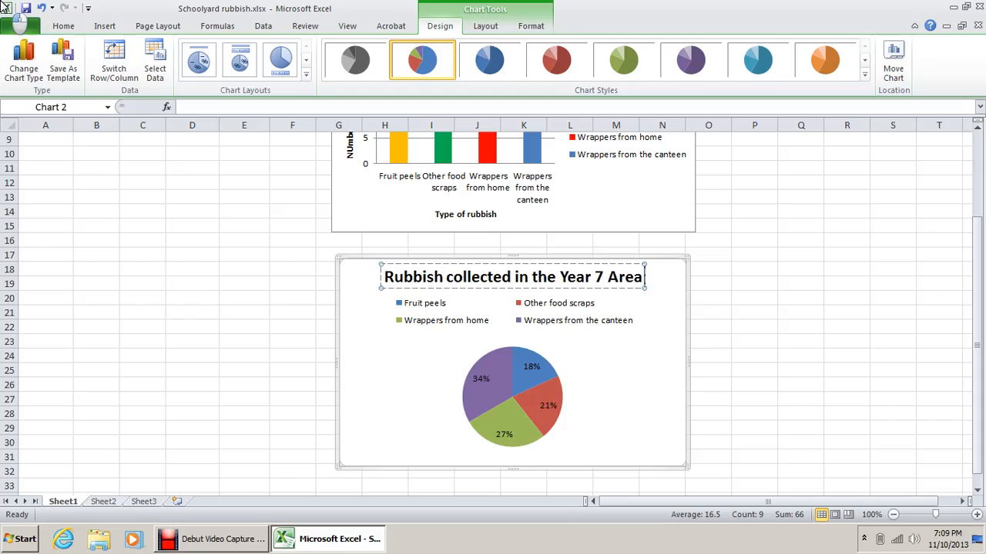
{"action": "type", "text": " 7 Area after rece"}
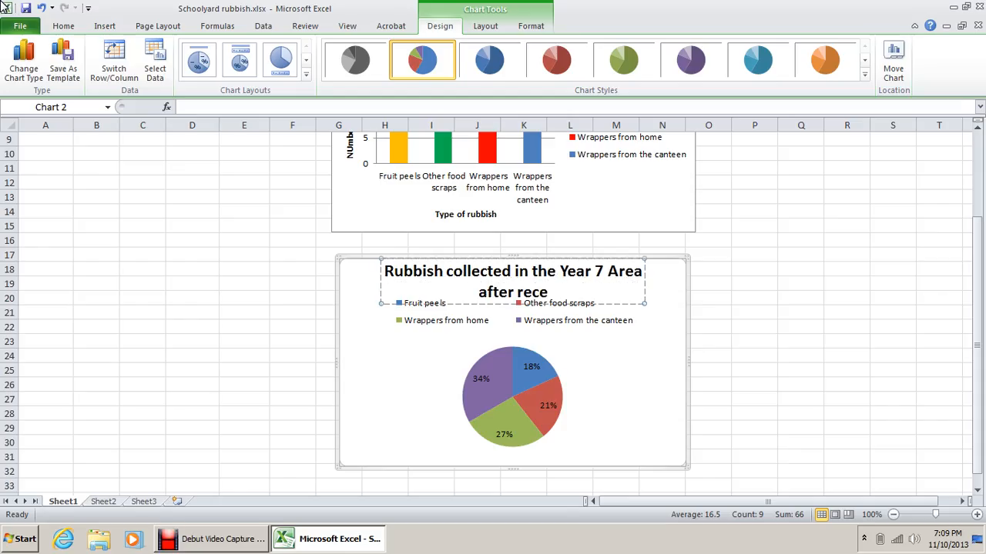
{"action": "type", "text": "ss"}
{"action": "left_click", "coordinate": [709, 341]}
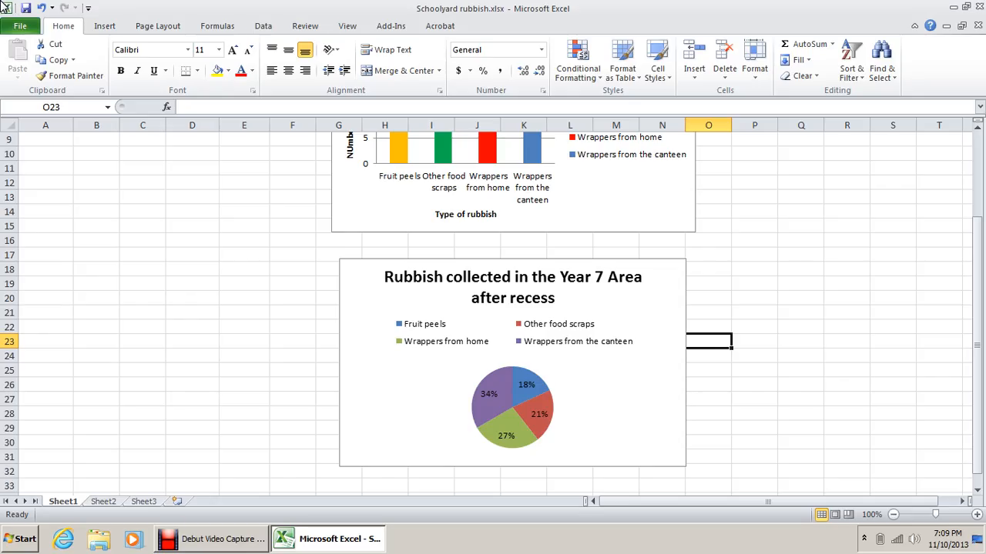
{"action": "left_click", "coordinate": [515, 409]}
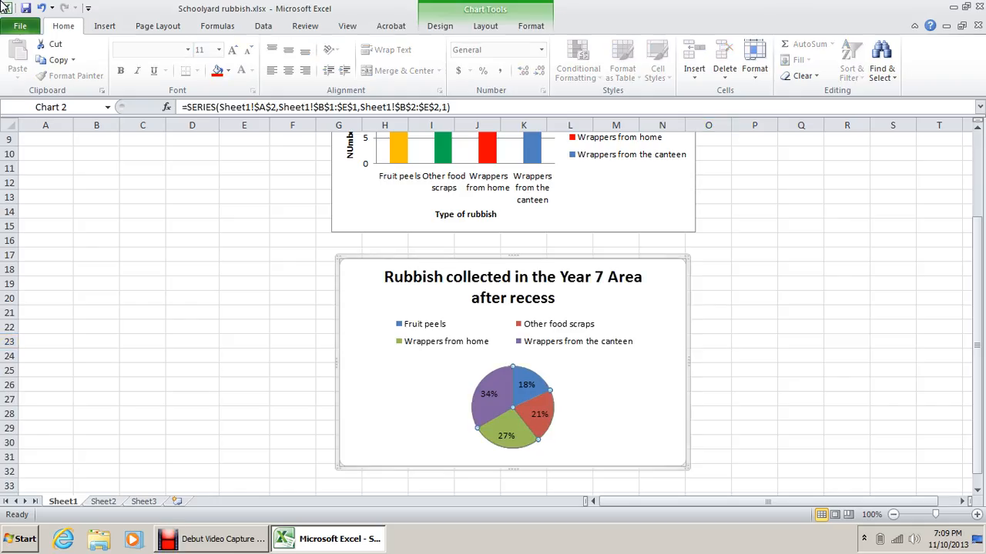
{"action": "left_click", "coordinate": [509, 423]}
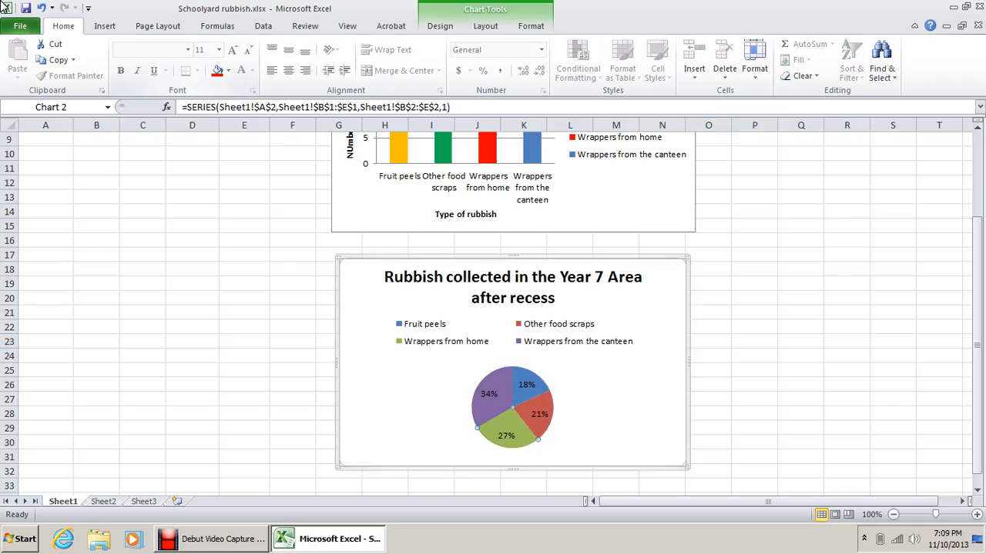
{"action": "left_click", "coordinate": [228, 70]}
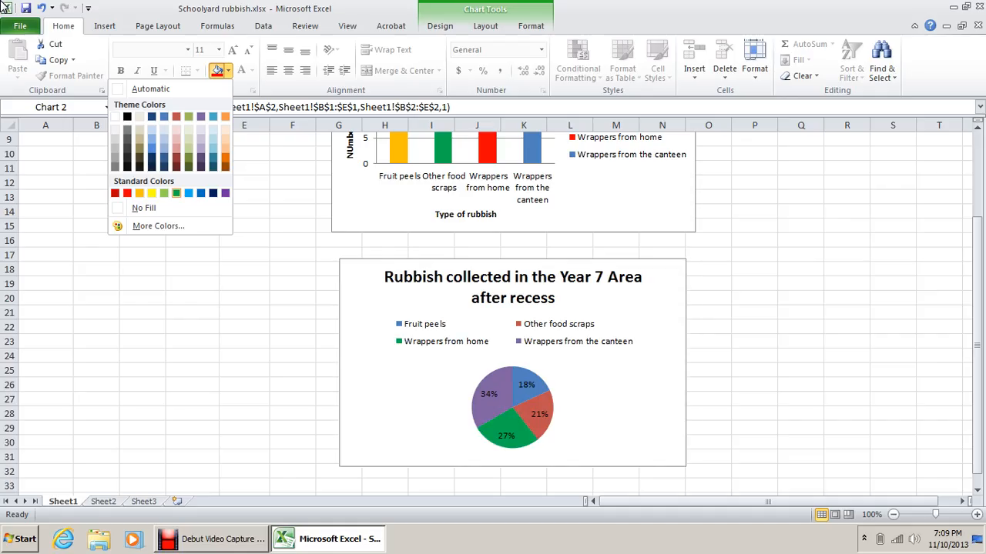
{"action": "key", "text": "Escape"}
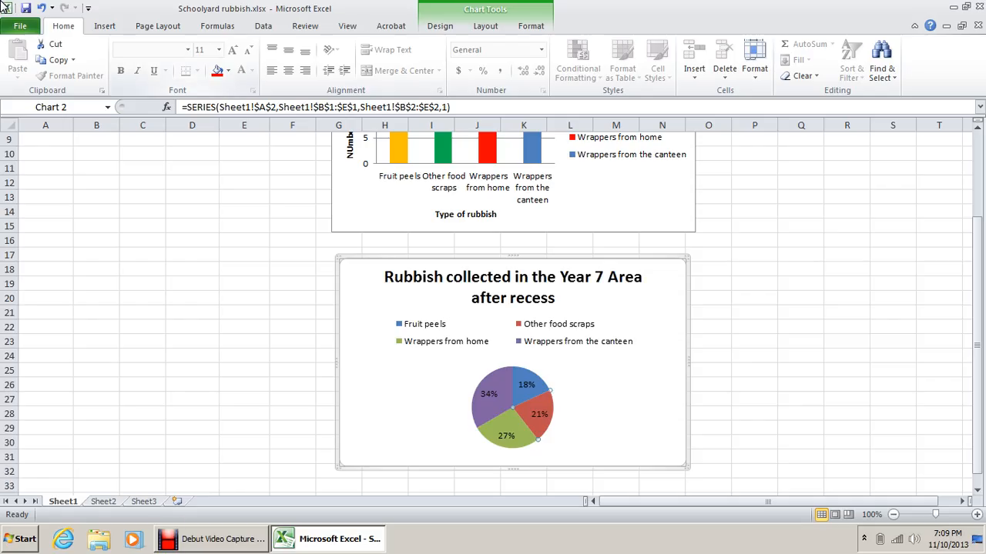
- Fill the Other food scraps slice of the pie chart with standard red and save the workbook
{"action": "left_click", "coordinate": [217, 70]}
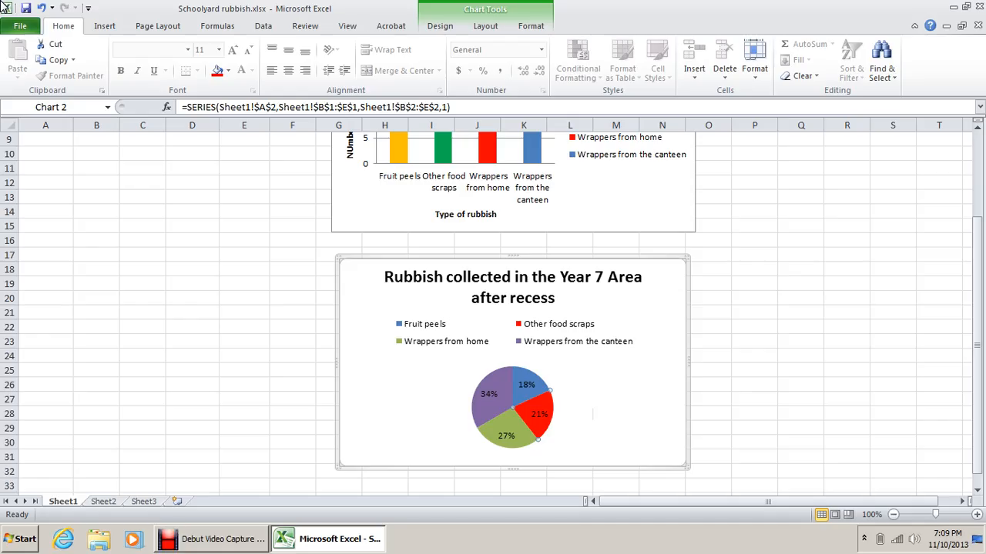
{"action": "left_click", "coordinate": [25, 8]}
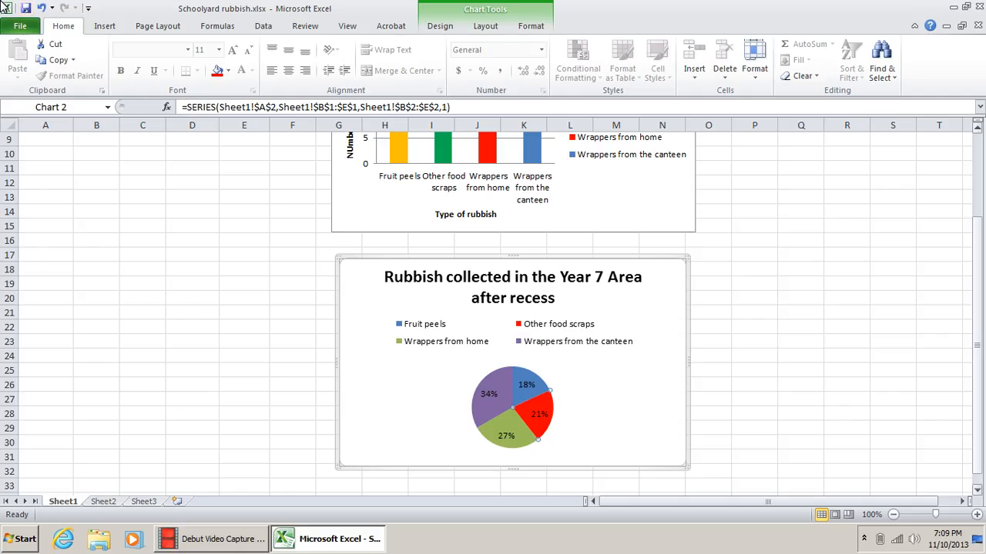
- Compare the item counts in the column chart with the percentage slices in the pie chart
{"action": "left_click_drag", "start_coordinate": [977, 355], "coordinate": [977, 269]}
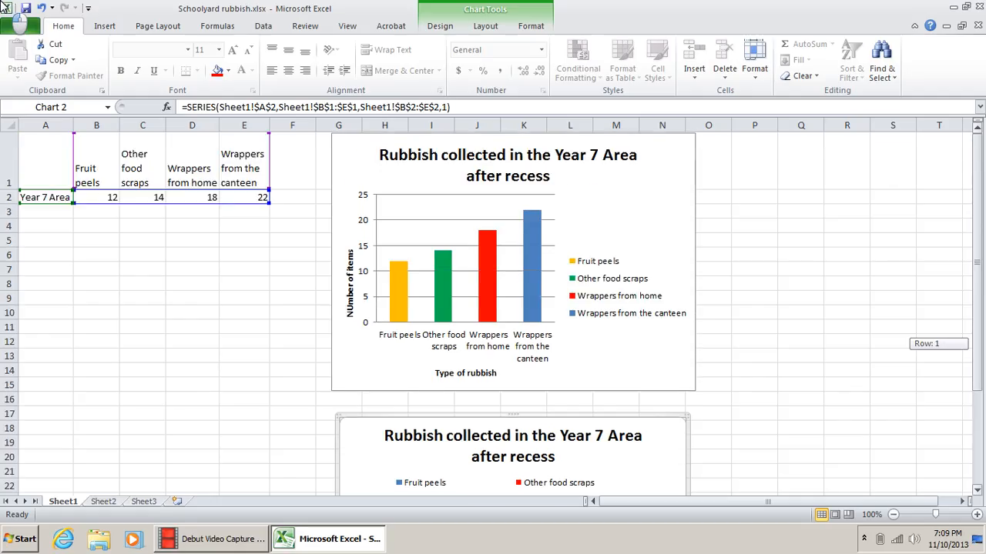
{"action": "left_click_drag", "start_coordinate": [976, 251], "coordinate": [977, 270]}
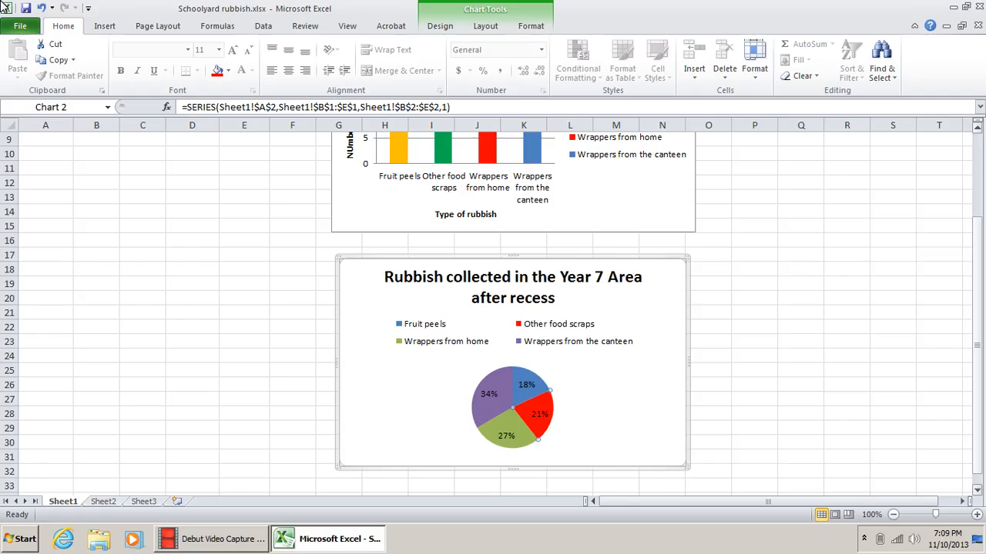
{"action": "left_click_drag", "start_coordinate": [976, 341], "coordinate": [977, 345]}
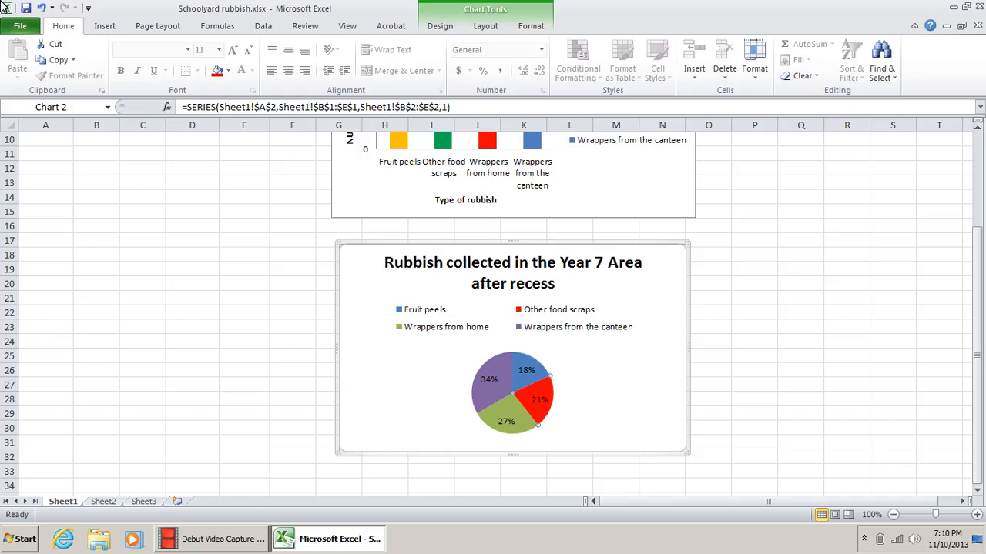
{"action": "left_click", "coordinate": [506, 421]}
{"action": "left_click", "coordinate": [489, 379]}
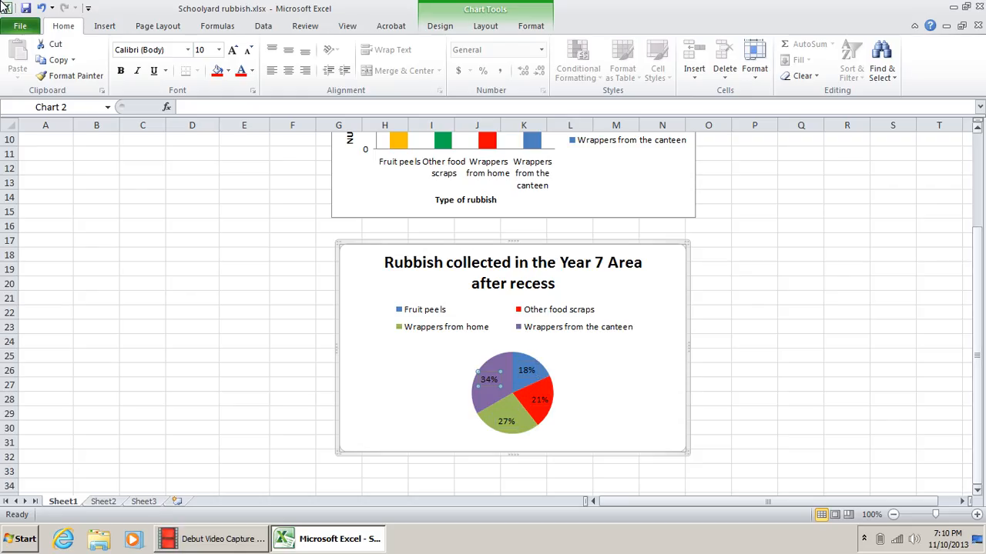
{"action": "scroll", "coordinate": [4, 7], "scroll_direction": "up", "scroll_amount": 1}
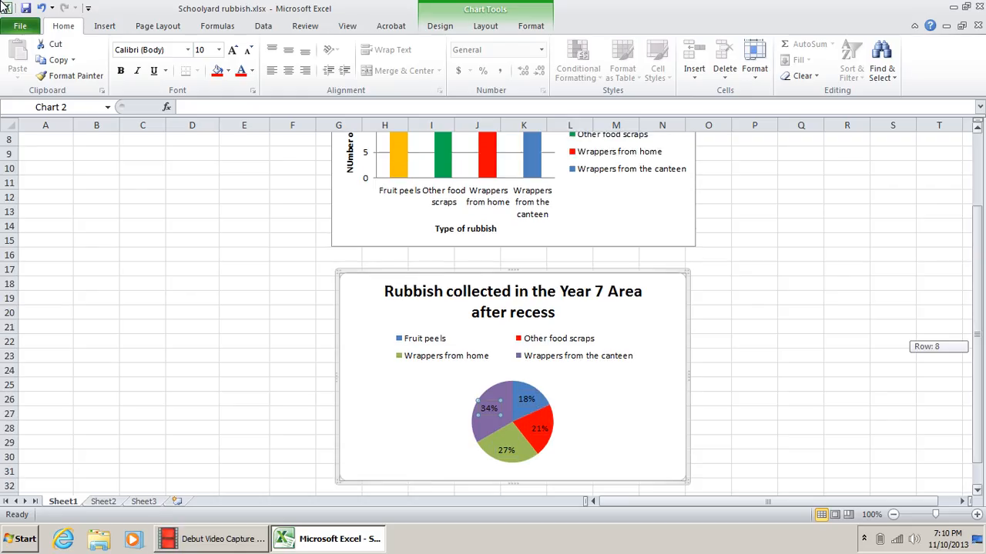
{"action": "scroll", "coordinate": [4, 8], "scroll_direction": "up", "scroll_amount": 2}
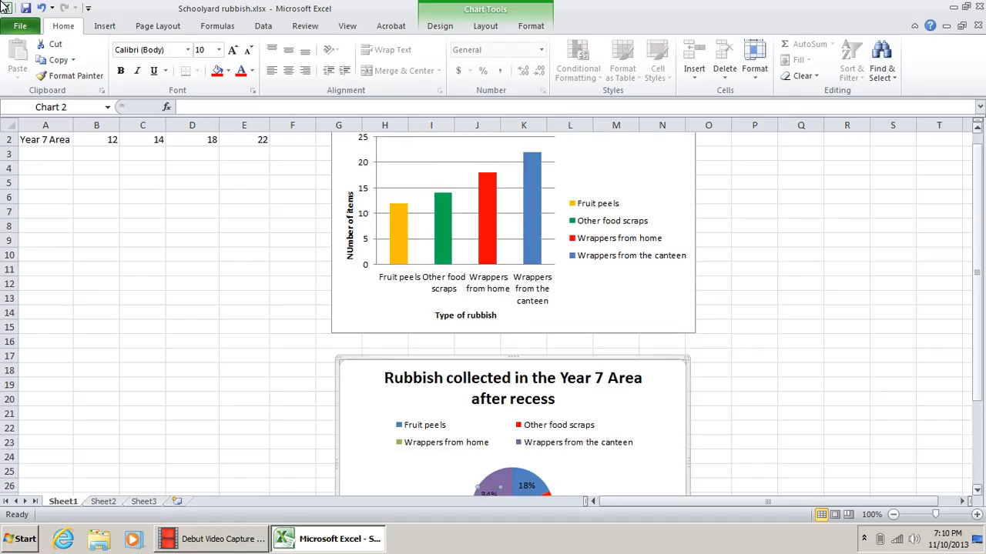
{"action": "scroll", "coordinate": [4, 8], "scroll_direction": "down", "scroll_amount": 1}
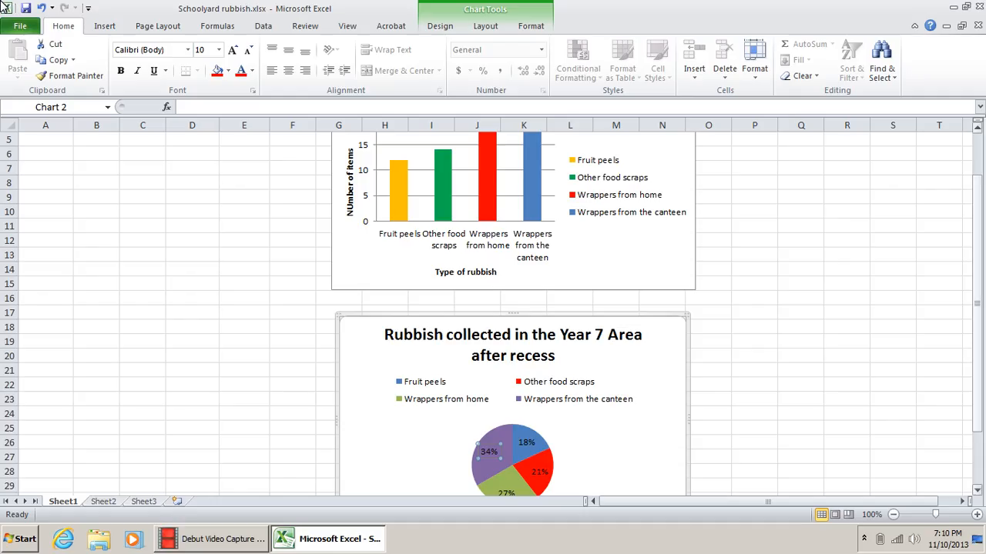
{"action": "scroll", "coordinate": [4, 7], "scroll_direction": "up", "scroll_amount": 1}
{"action": "scroll", "coordinate": [3, 8], "scroll_direction": "down", "scroll_amount": 1}
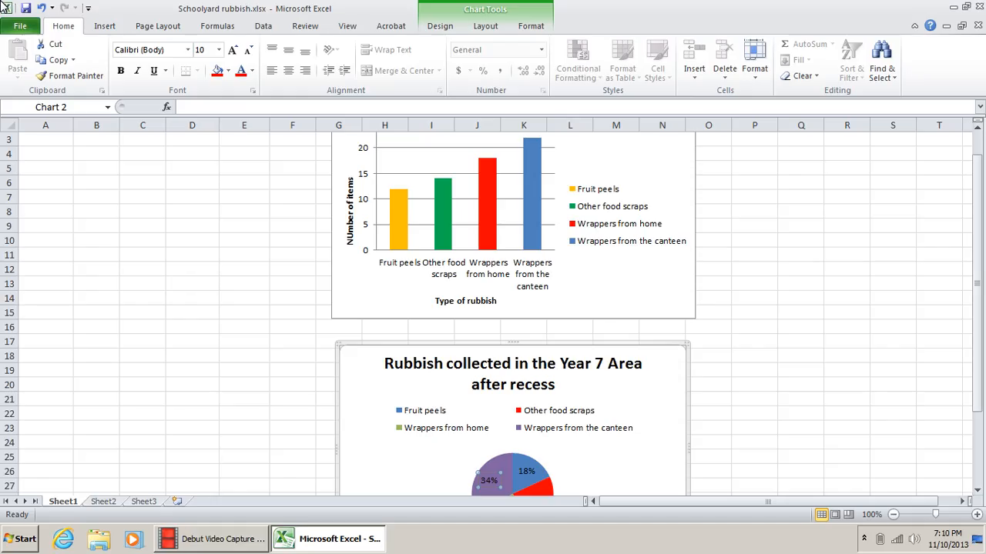
{"action": "key", "text": "alt+Tab"}
{"action": "key", "text": "Tab"}
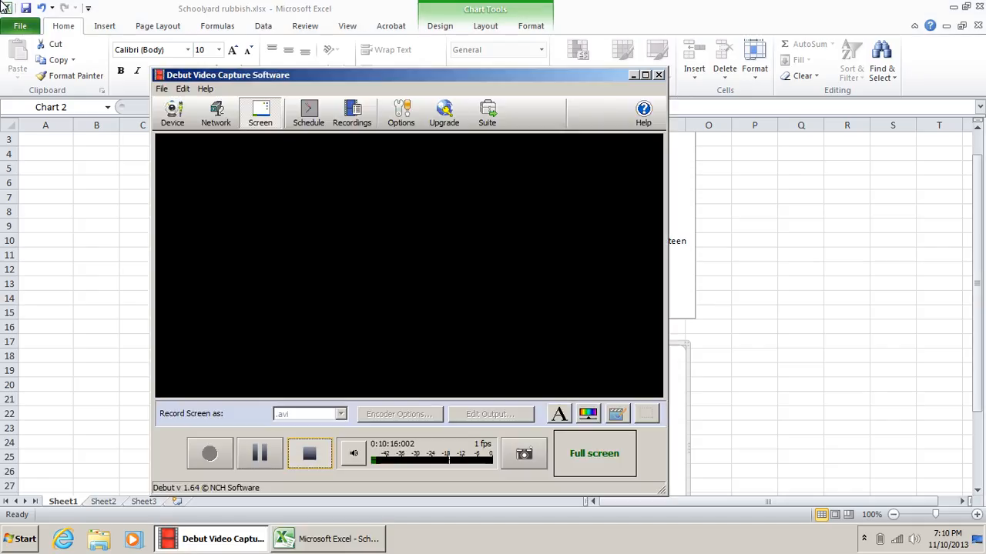